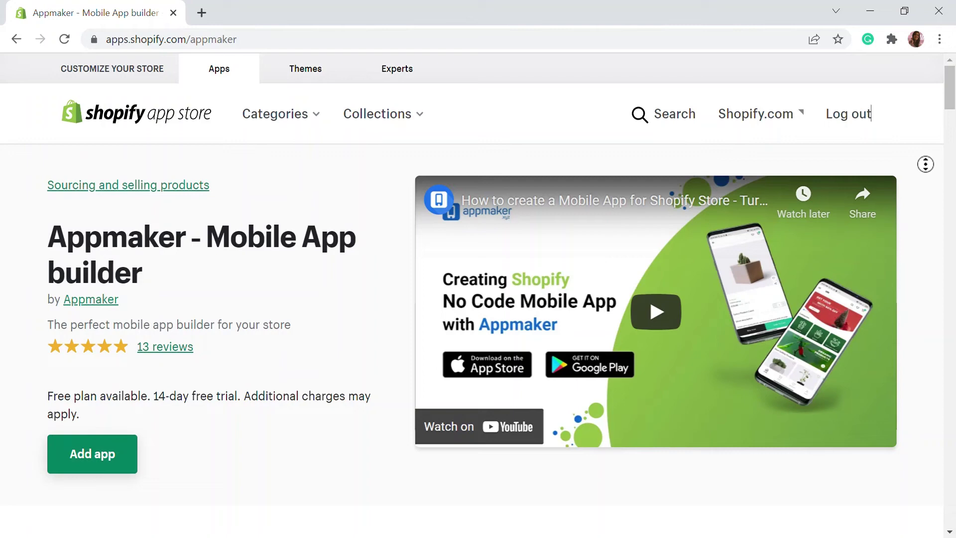
Examine the Appmaker - Mobile App builder listing, including its feature descriptions and promotional images.
scroll(919, 181, "down", 1)
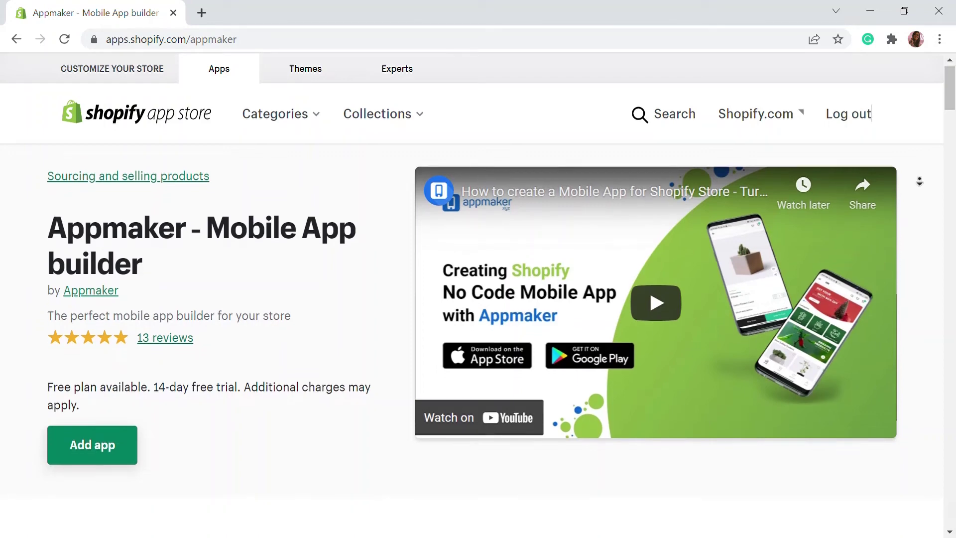
scroll(919, 183, "down", 1)
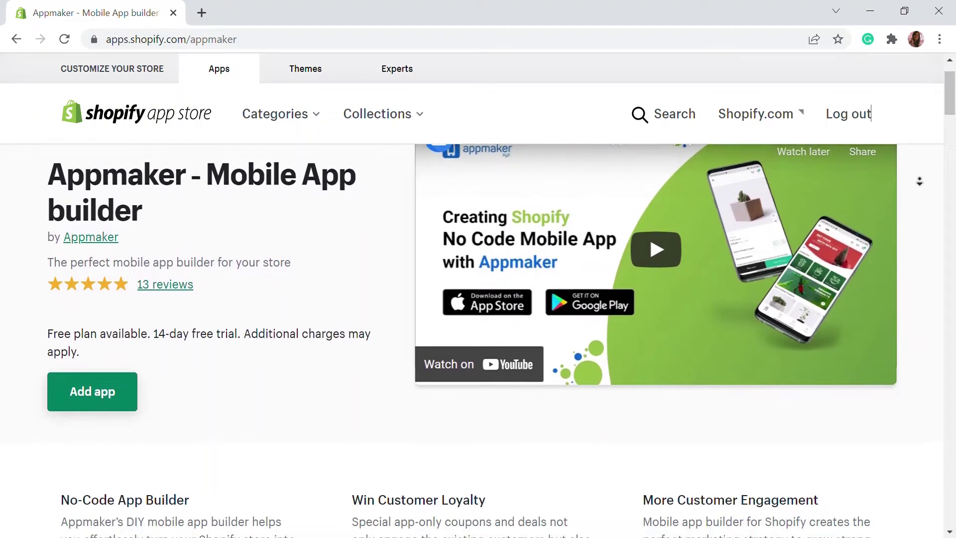
scroll(918, 183, "down", 1)
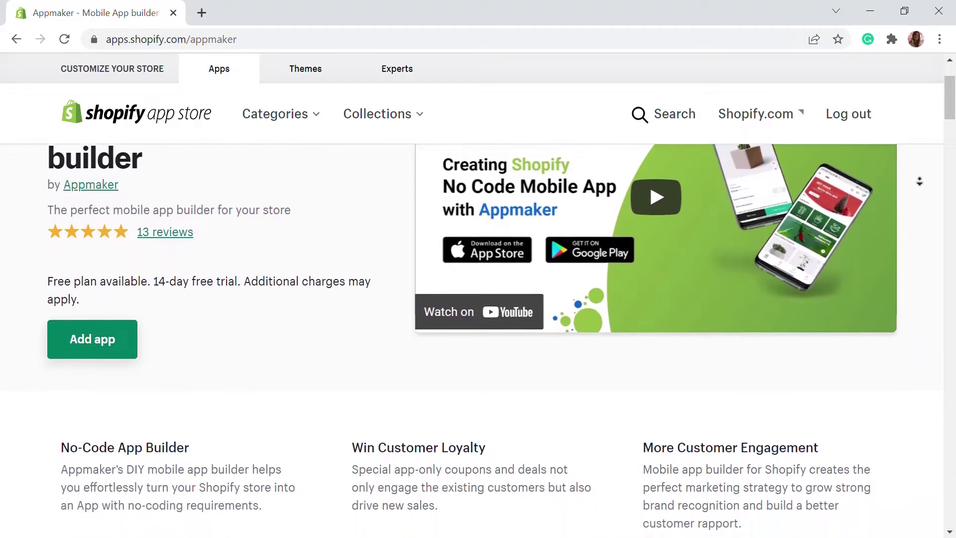
scroll(916, 185, "down", 2)
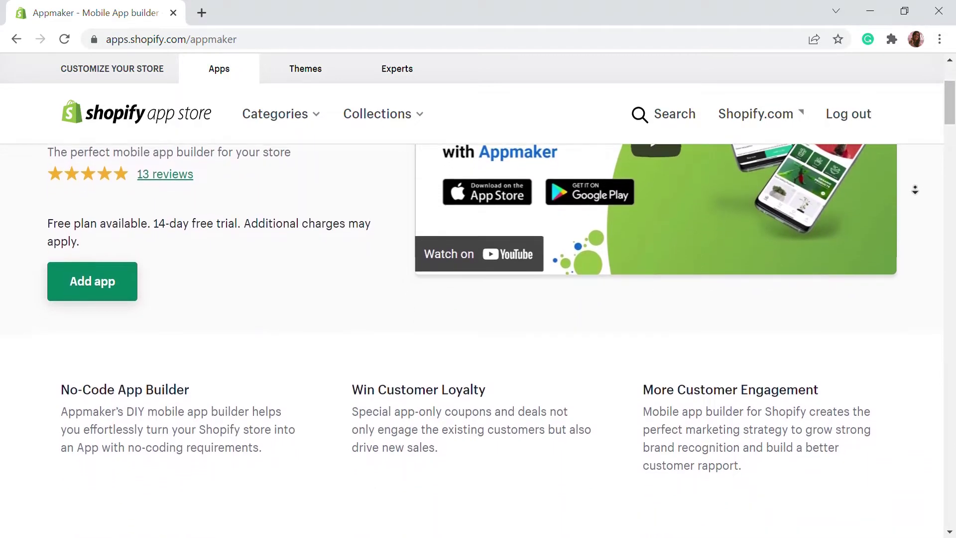
scroll(914, 190, "down", 2)
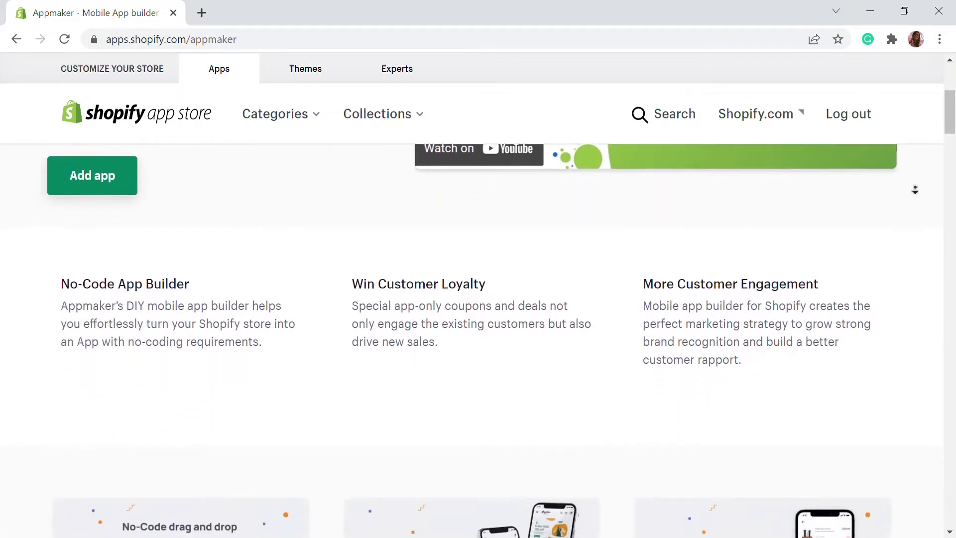
scroll(914, 190, "down", 2)
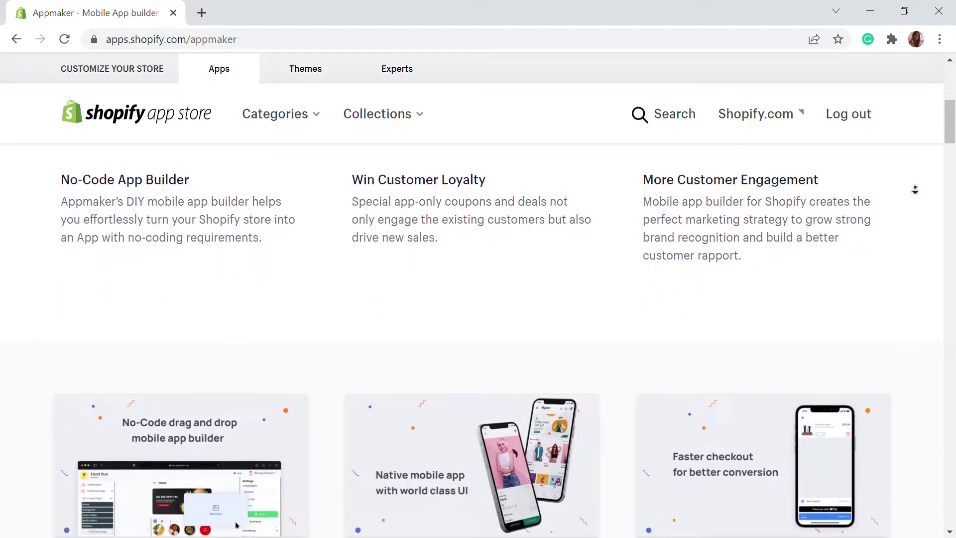
scroll(915, 190, "down", 2)
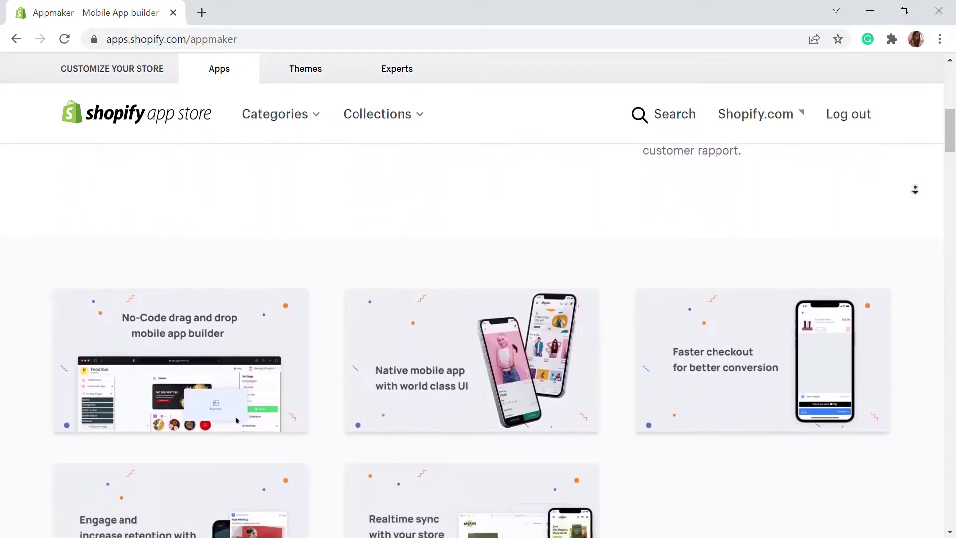
scroll(915, 189, "down", 1)
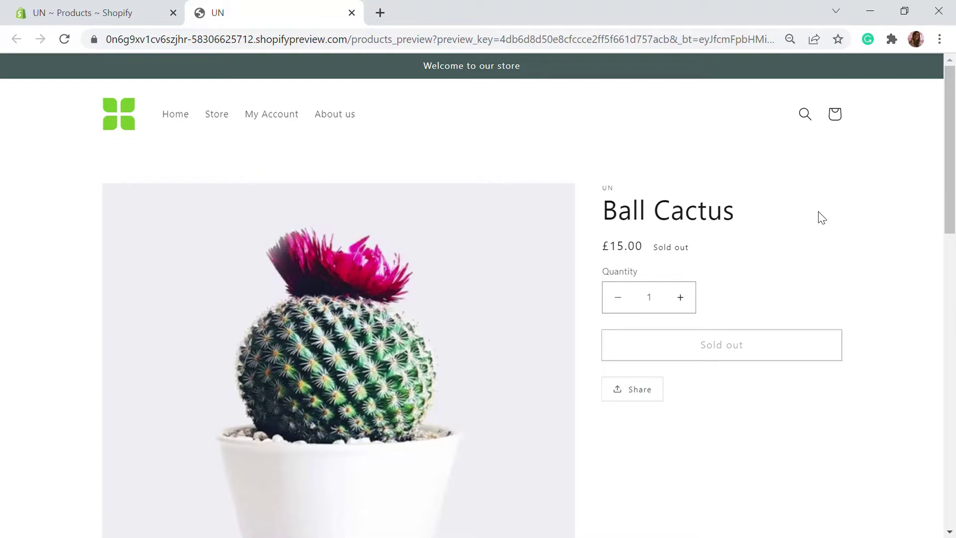
Return to the product list in the store admin and open the Ball Cactus product for editing.
left_click(101, 15)
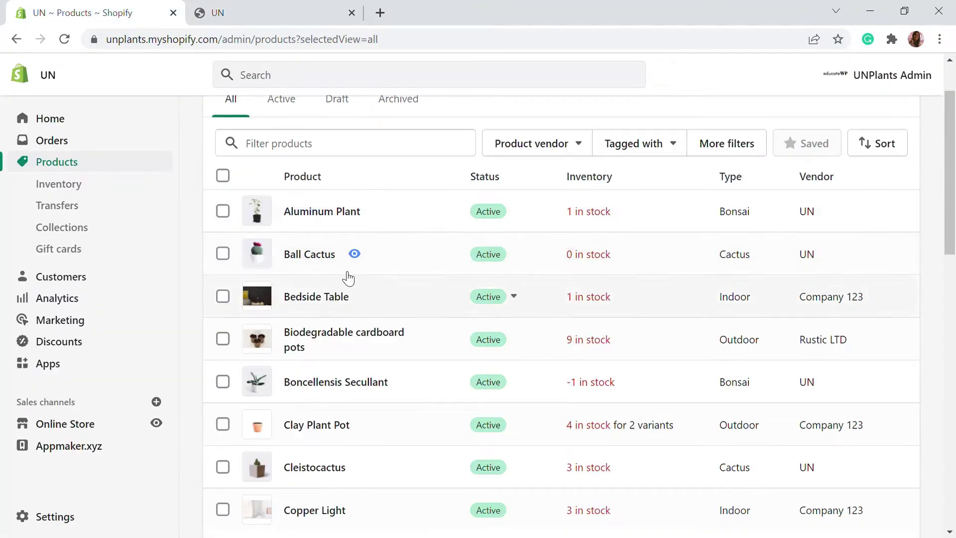
left_click(316, 256)
left_click(277, 21)
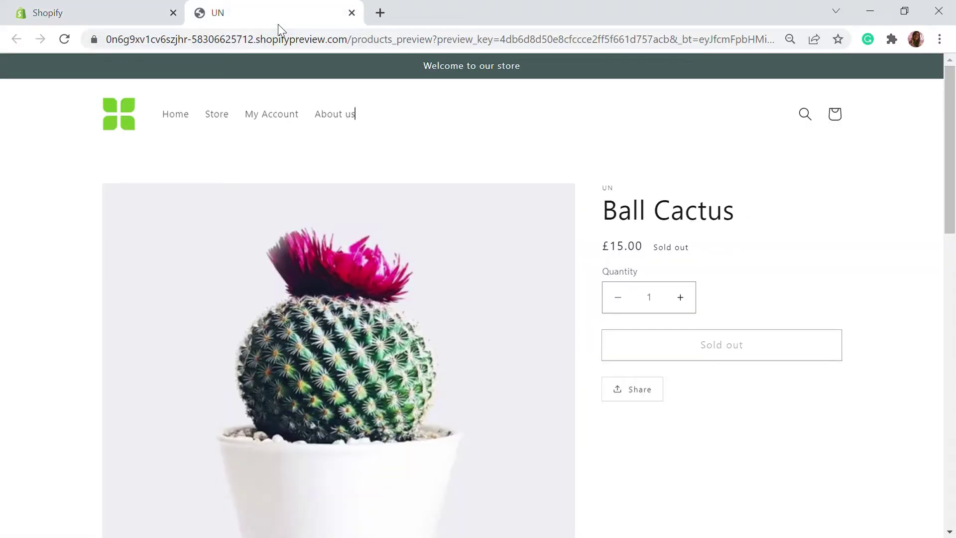
left_click(87, 14)
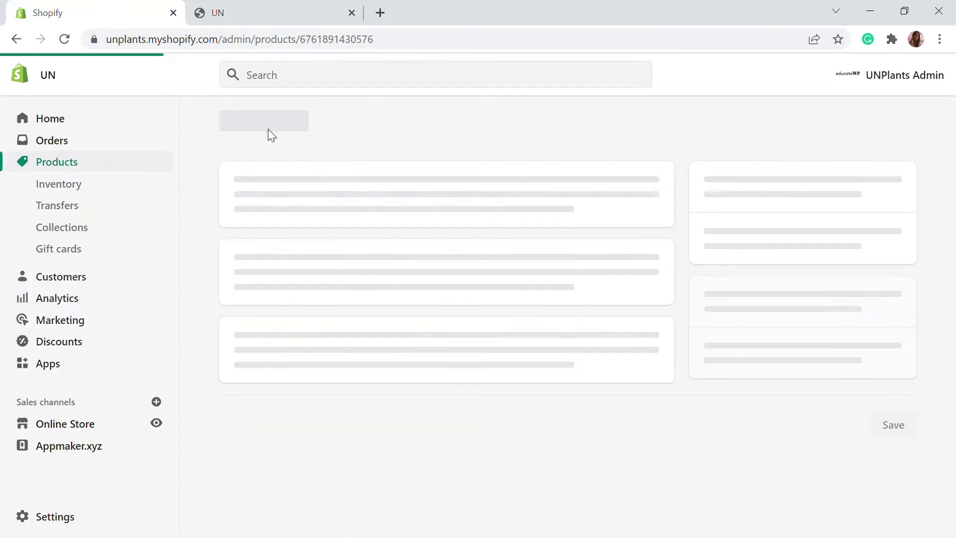
Enable "Continue selling when out of stock" in the Ball Cactus inventory settings and save the product.
scroll(301, 240, "down", 1)
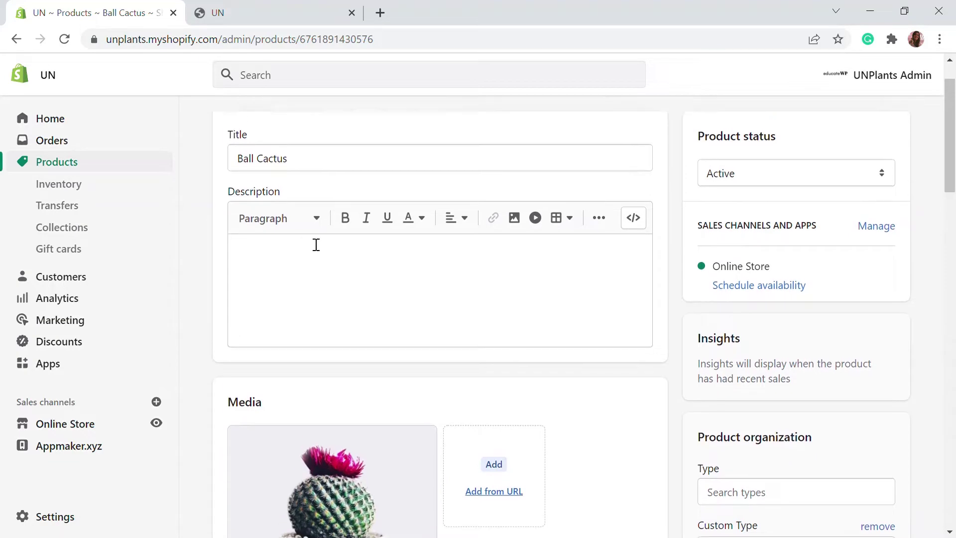
scroll(316, 244, "up", 1)
scroll(442, 247, "down", 7)
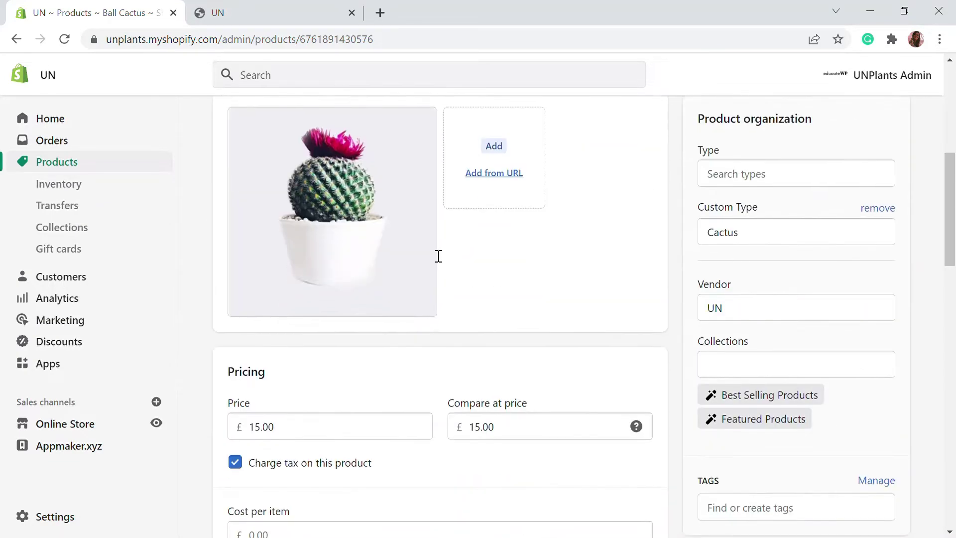
scroll(448, 255, "down", 8)
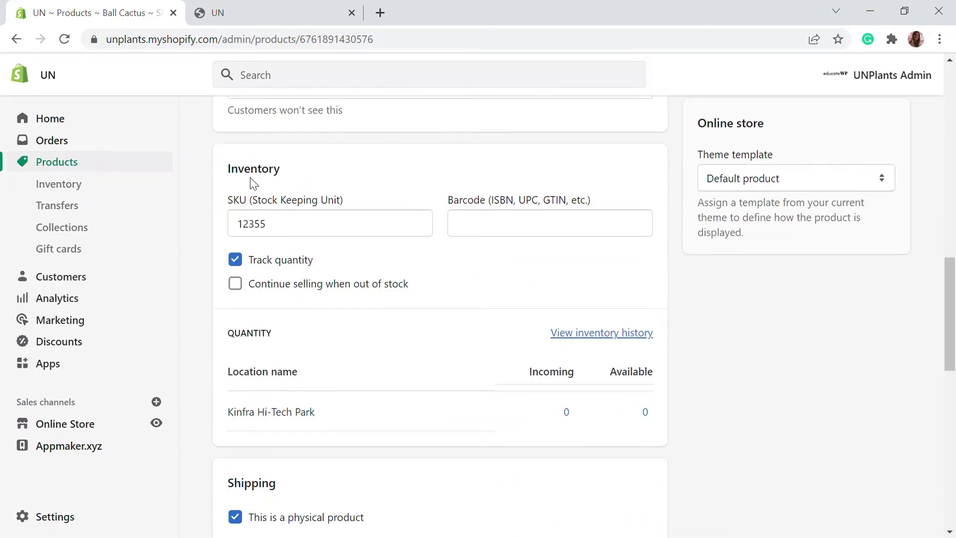
left_click(236, 284)
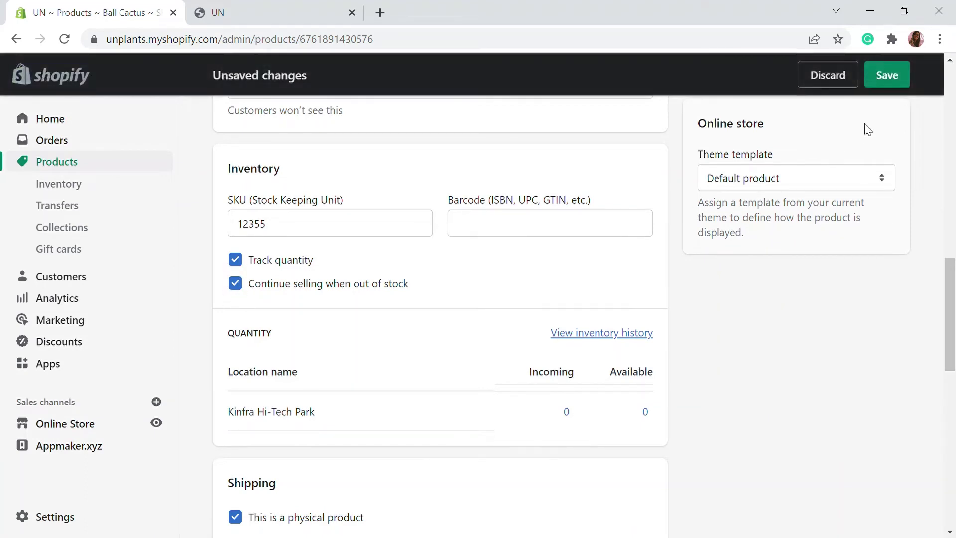
left_click(898, 86)
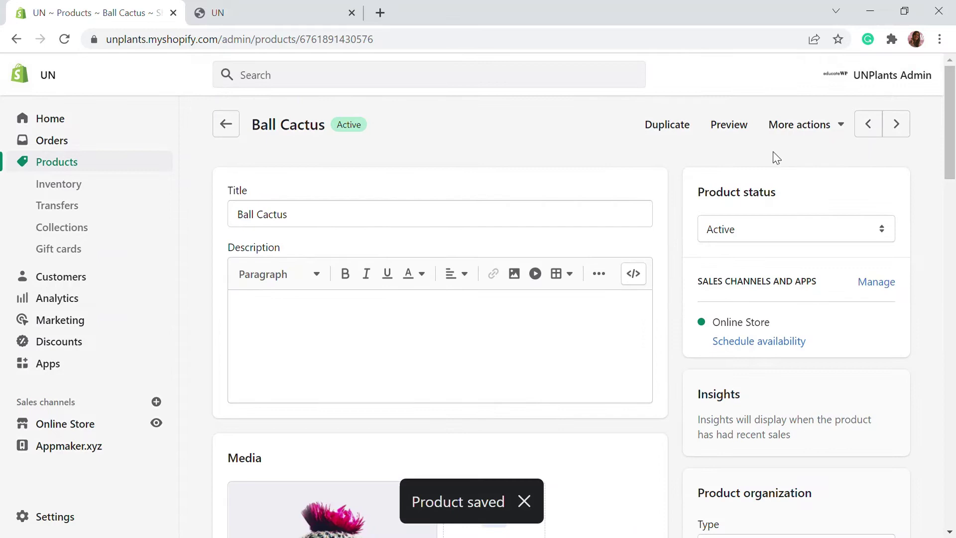
Preview the saved Ball Cactus product without the preview bar, add it to the cart and dismiss the cart notification.
left_click(727, 128)
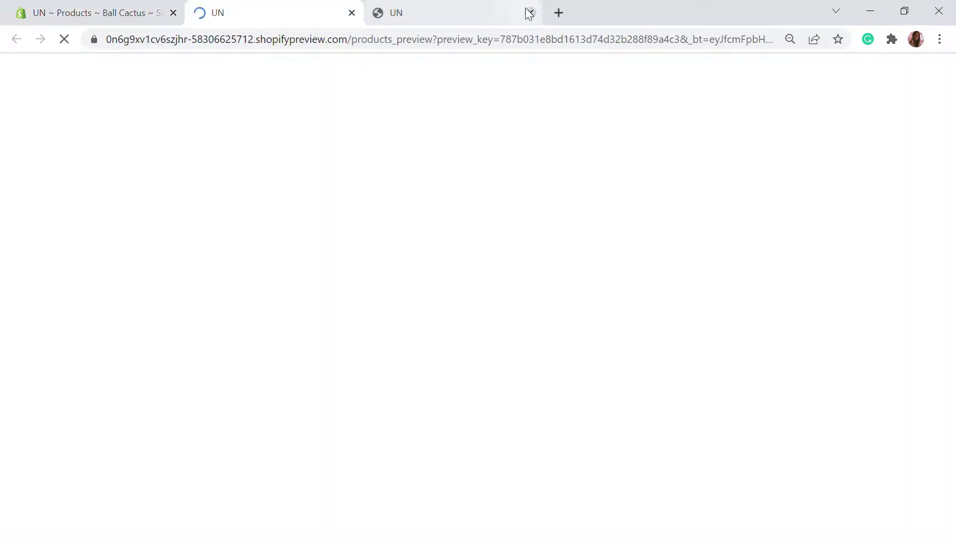
left_click(529, 13)
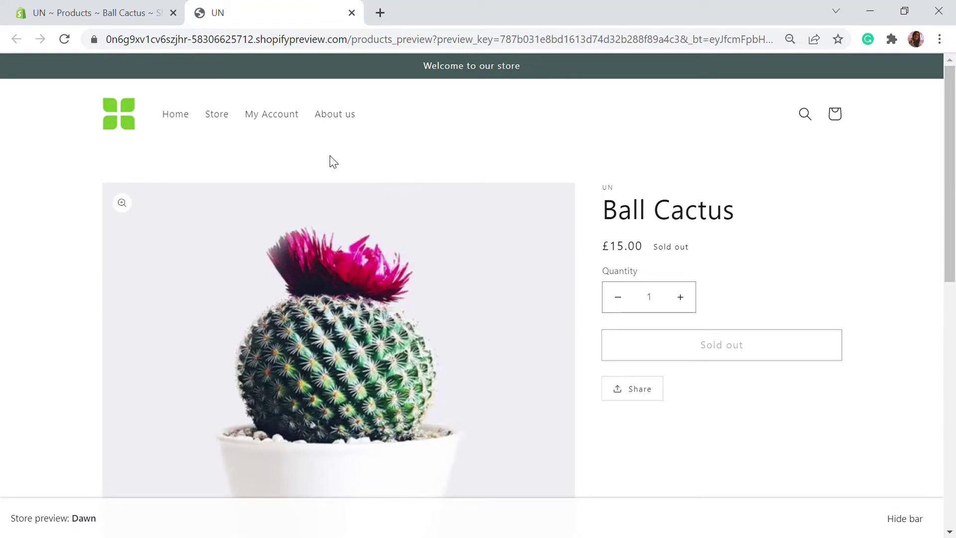
left_click(67, 40)
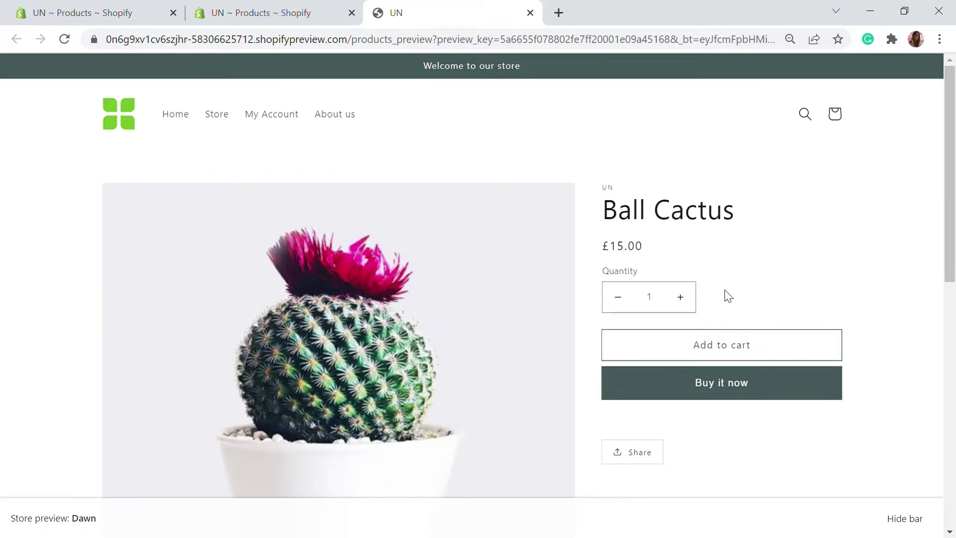
left_click(905, 519)
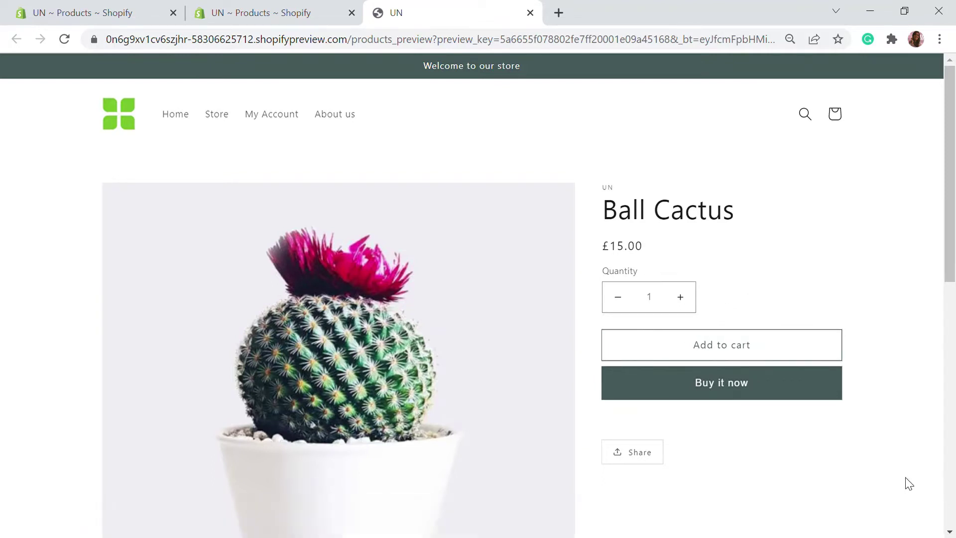
left_click(735, 338)
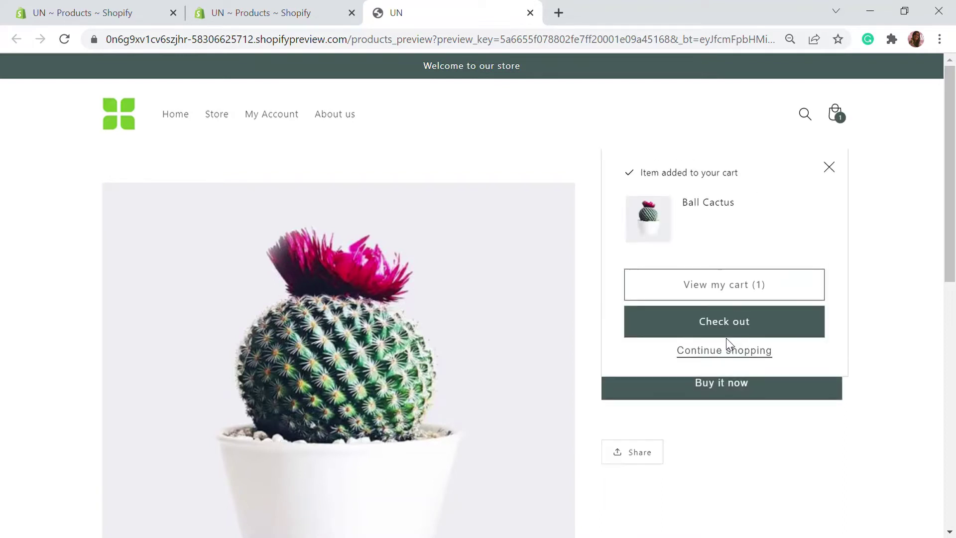
left_click(828, 169)
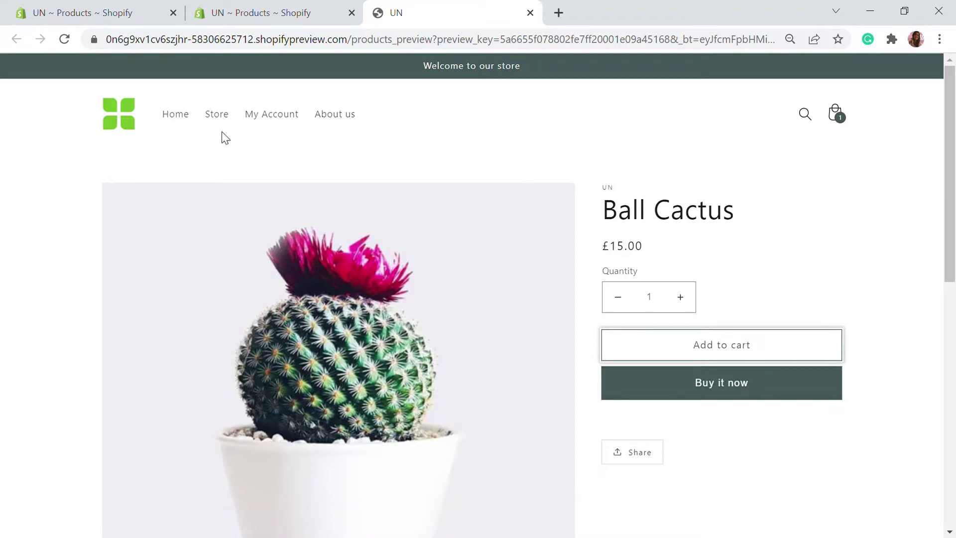
Go to the Shopify App Store from the admin's Add sales channel dialog and close the leftover product and preview pages.
left_click(119, 15)
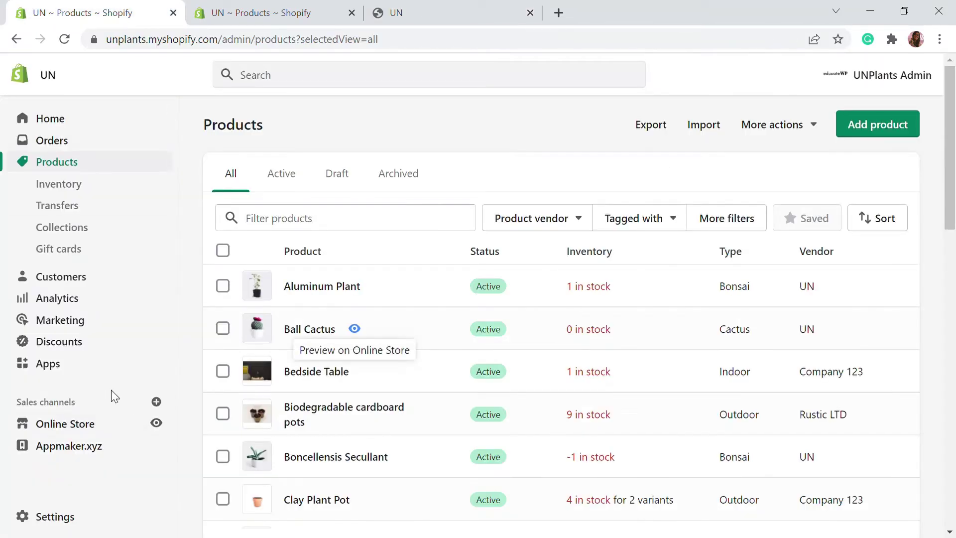
left_click(159, 400)
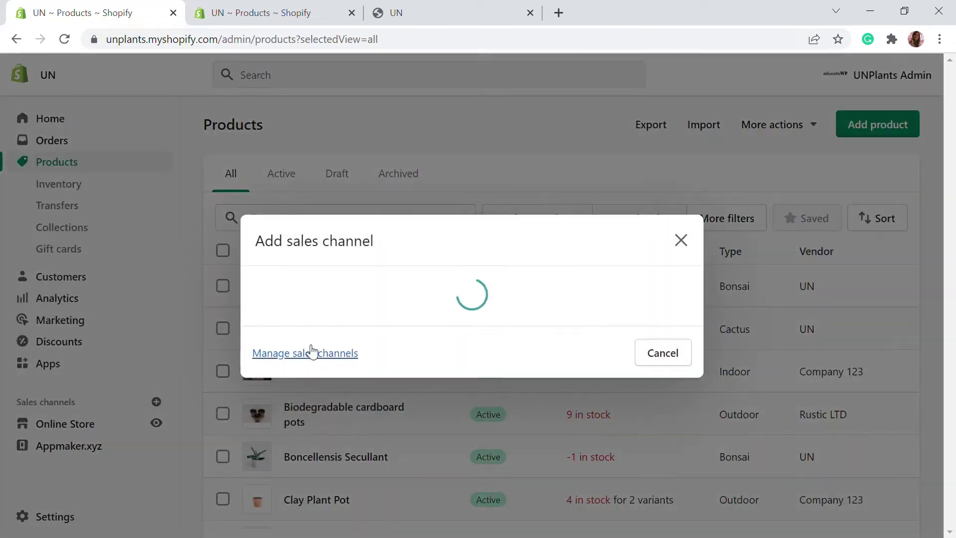
scroll(544, 357, "down", 10)
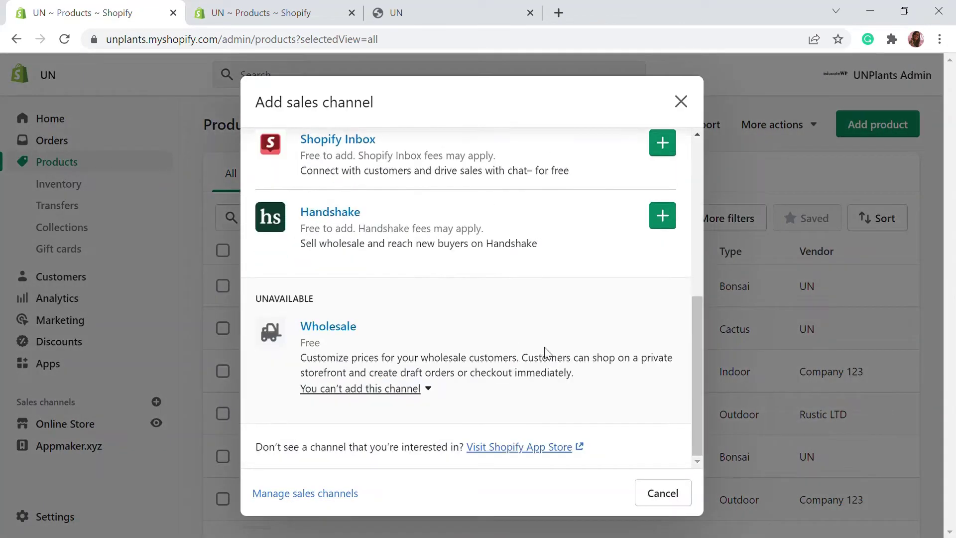
left_click(561, 447)
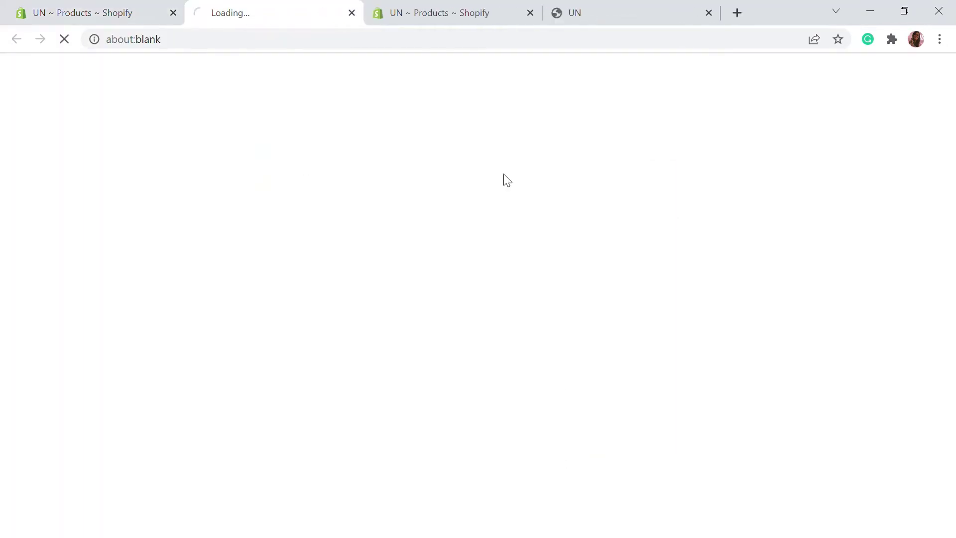
left_click(530, 12)
left_click(530, 13)
Search the Shopify App Store for "pre order".
left_click(653, 112)
type("pre")
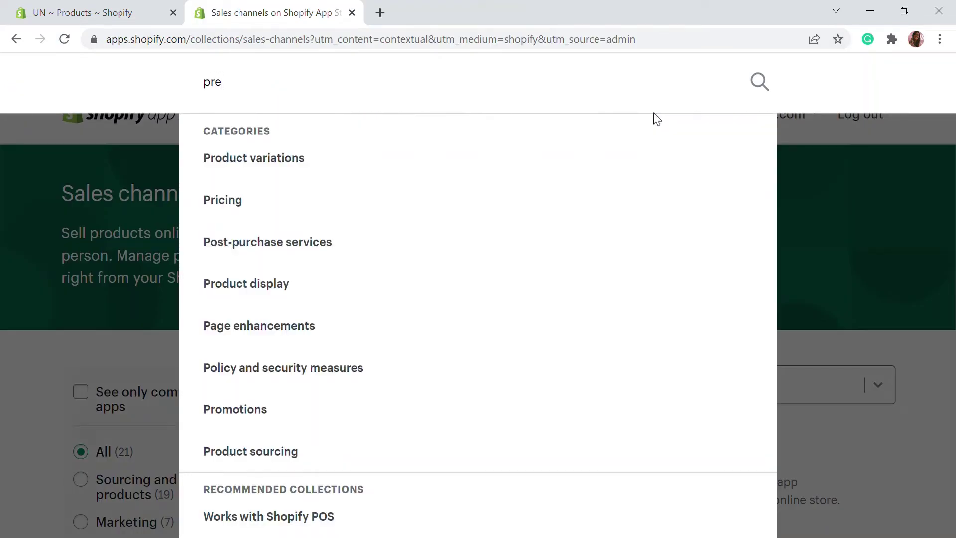
type(" order")
key("Return")
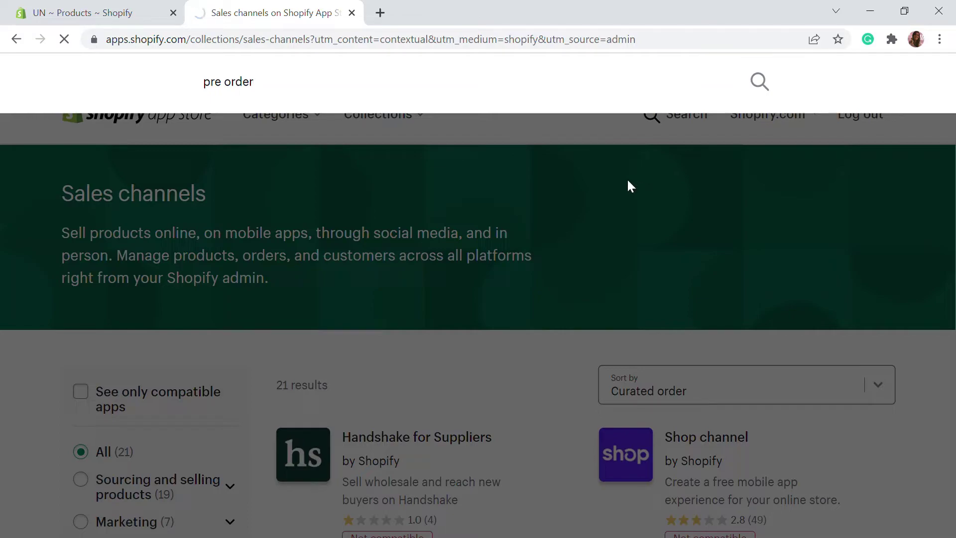
Browse the pre-order app results and choose Pre-order Now - PreOrder by Website On-Demand.
scroll(627, 180, "down", 5)
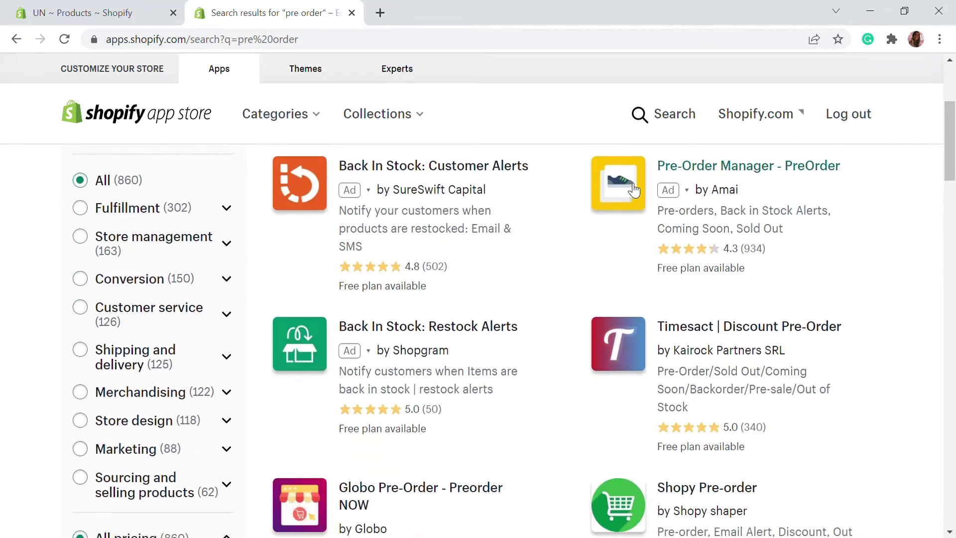
scroll(634, 188, "down", 7)
scroll(631, 190, "up", 9)
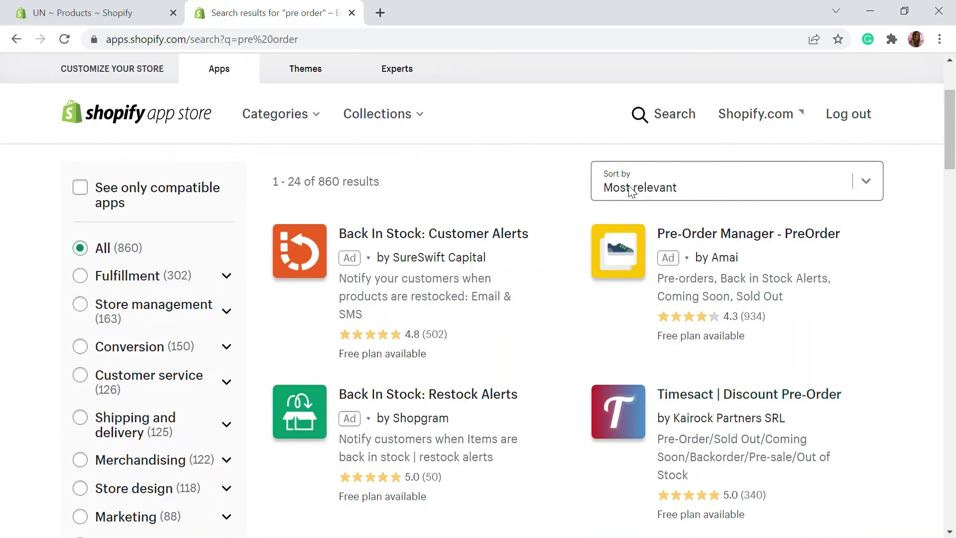
scroll(629, 189, "down", 8)
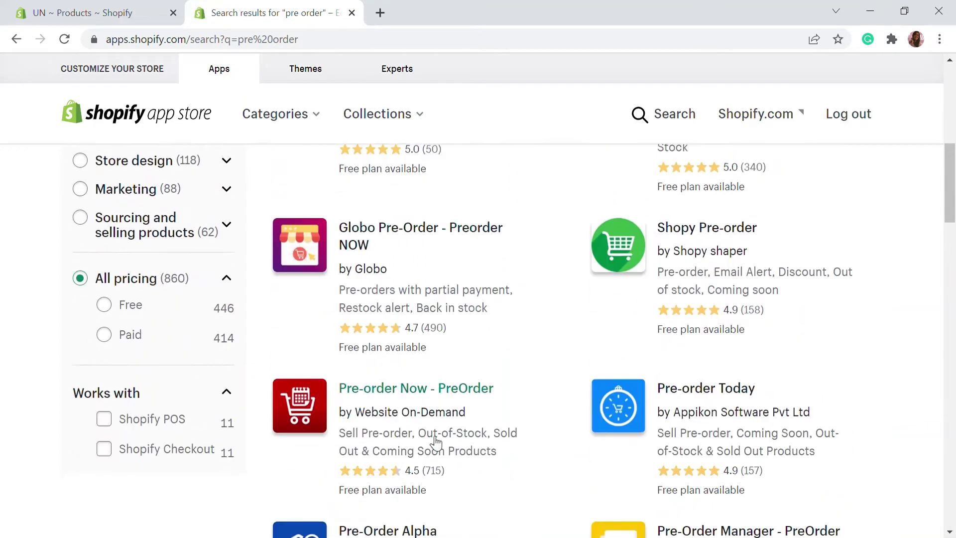
left_click(459, 345)
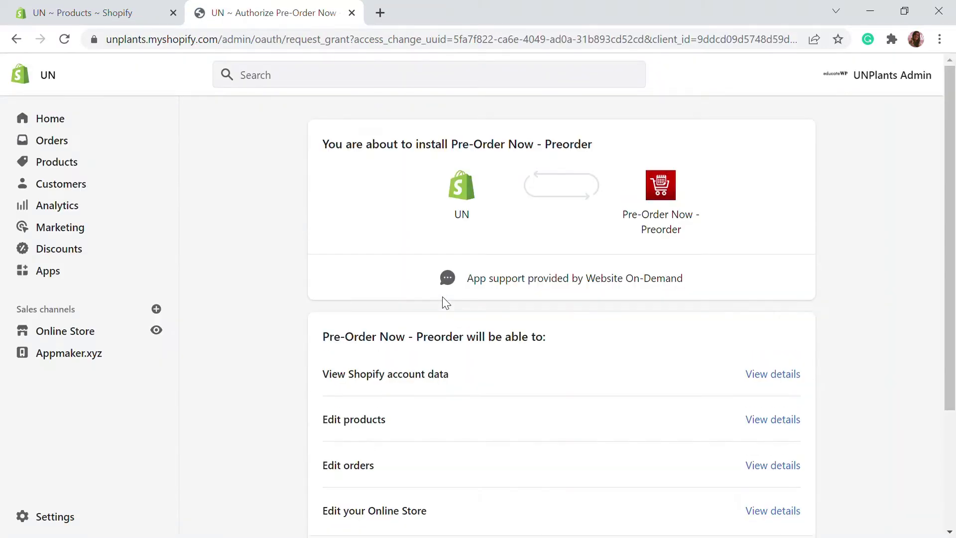
Review the permissions requested by Pre-Order Now - Preorder and install the app on the UN store.
scroll(755, 251, "down", 3)
scroll(800, 233, "up", 1)
scroll(797, 237, "down", 1)
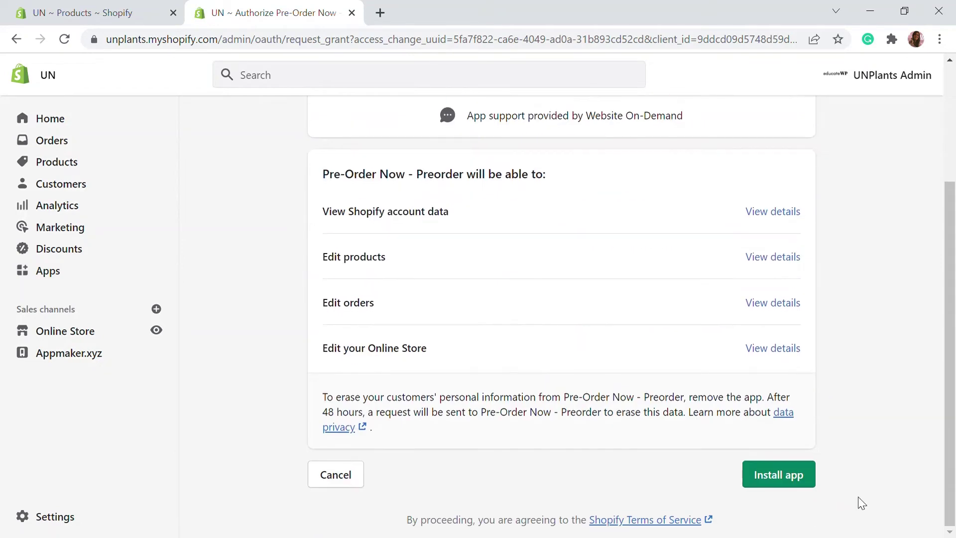
left_click(786, 490)
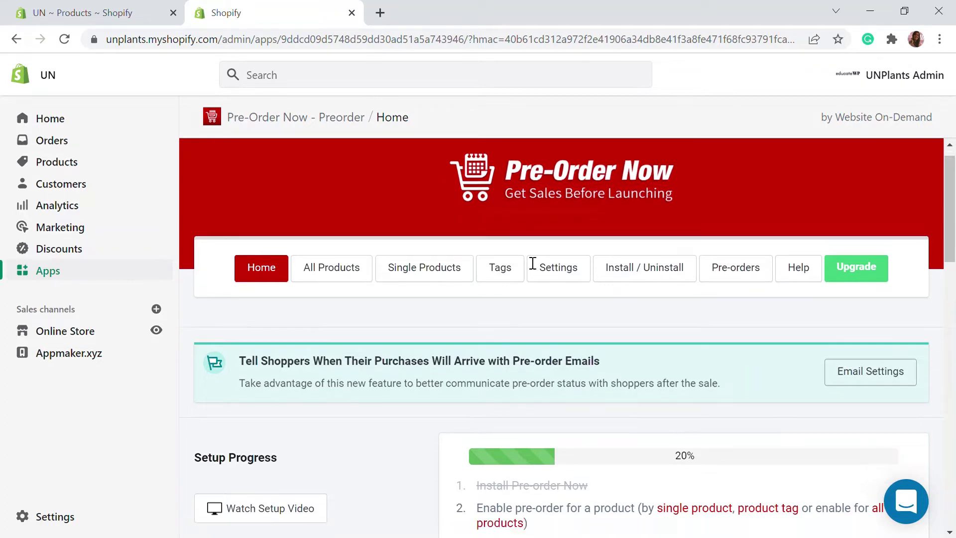
Review the Setup Progress checklist on the Pre-Order Now home page.
scroll(531, 264, "down", 3)
scroll(567, 292, "up", 3)
scroll(602, 414, "down", 3)
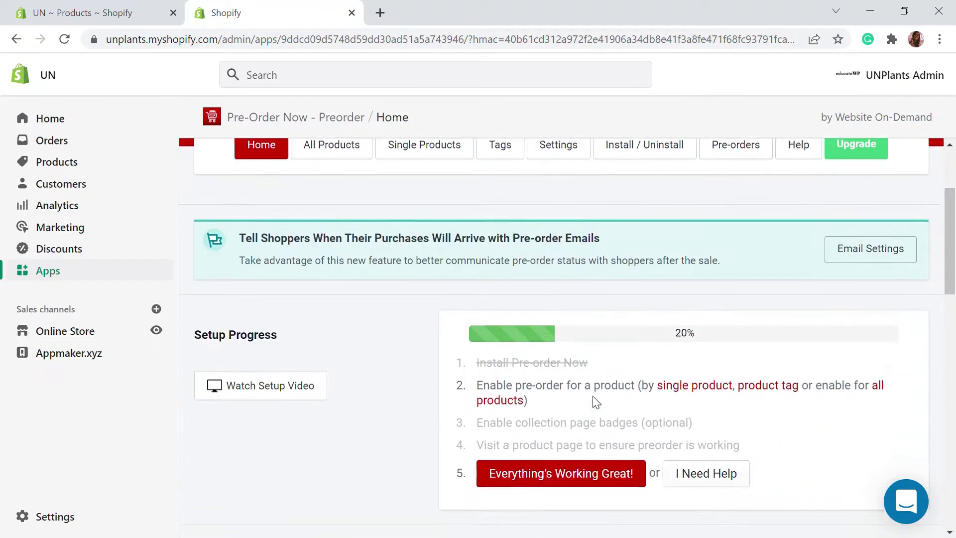
Search for "ball" in the Getting Started section to find a product to make available for preorder.
scroll(593, 402, "up", 3)
scroll(602, 405, "down", 3)
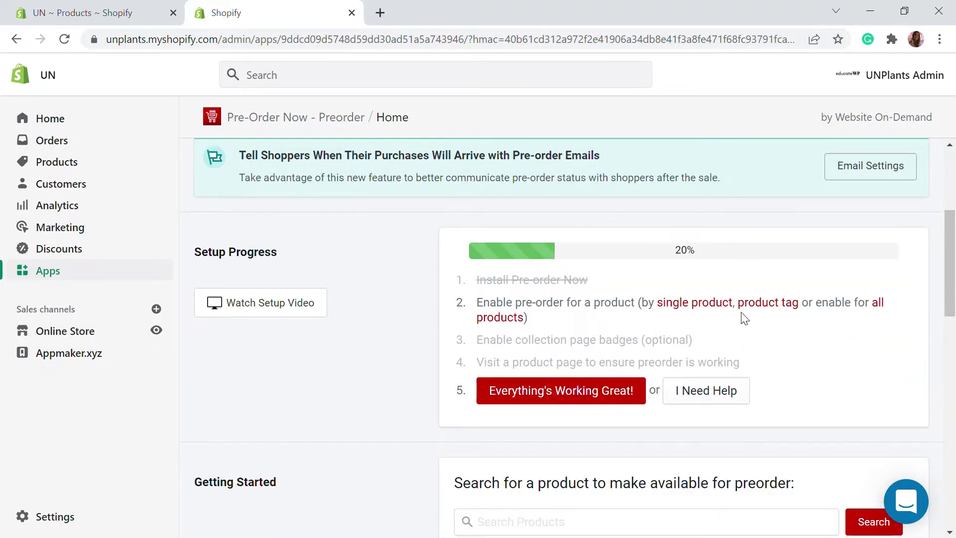
scroll(583, 335, "down", 2)
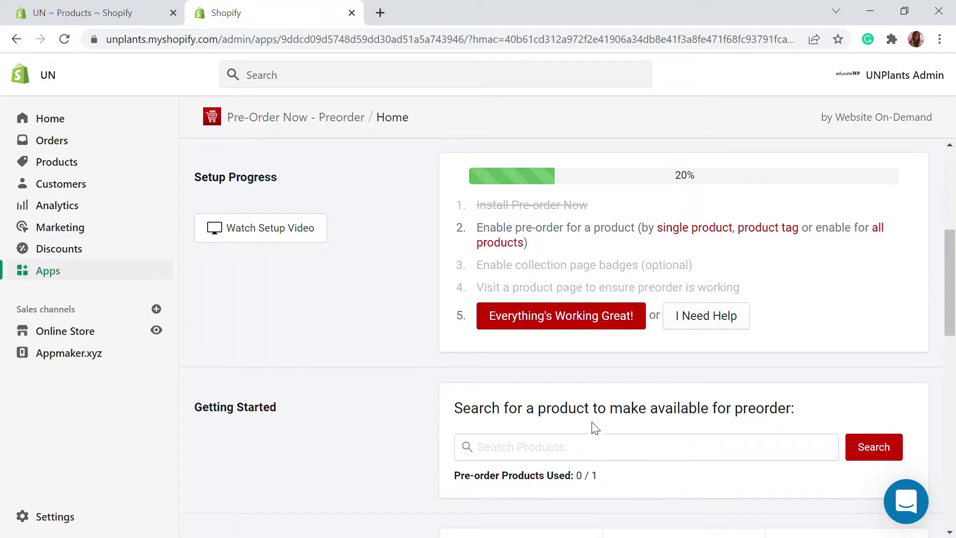
scroll(547, 360, "down", 3)
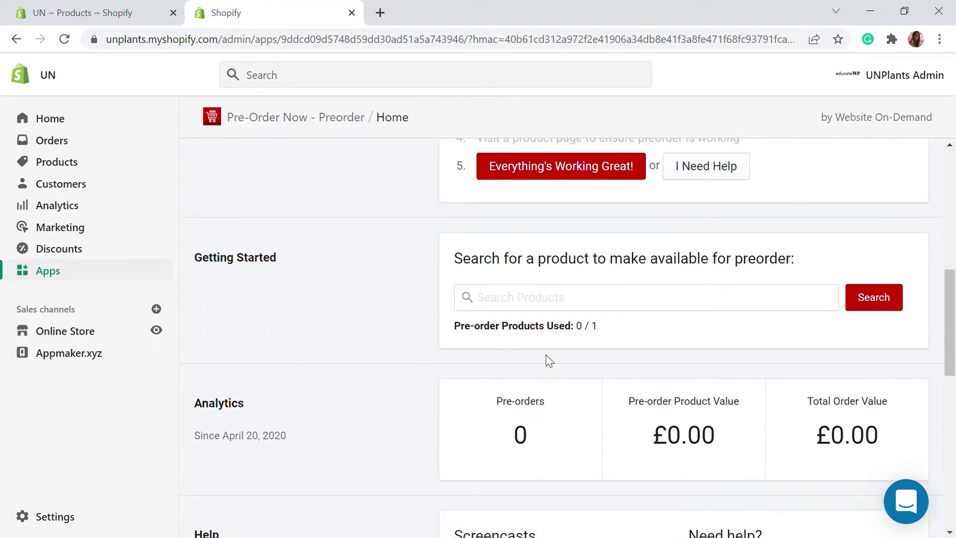
left_click(566, 306)
type("ball")
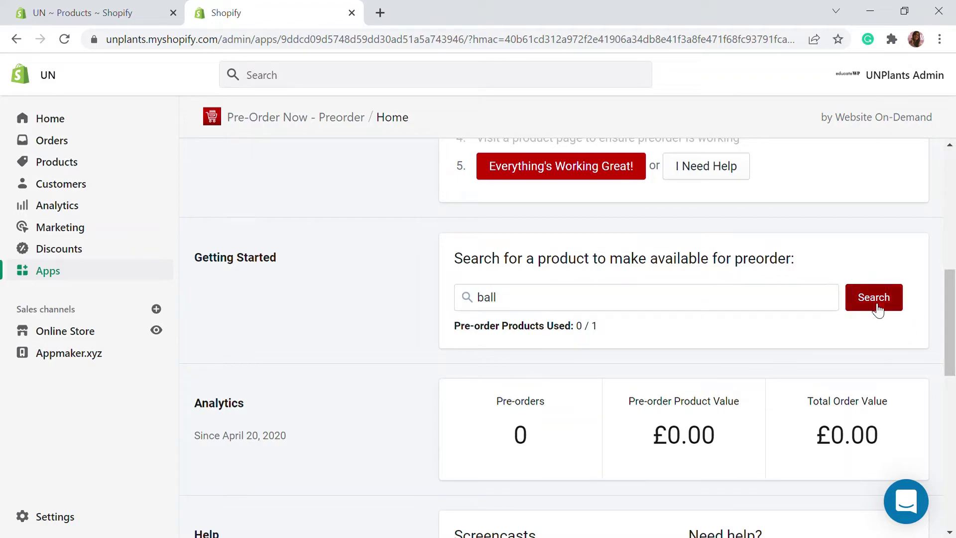
left_click(876, 308)
Edit the Ball Cactus product, enable pre-order for its variant with the default settings, and save the setting.
scroll(732, 305, "down", 8)
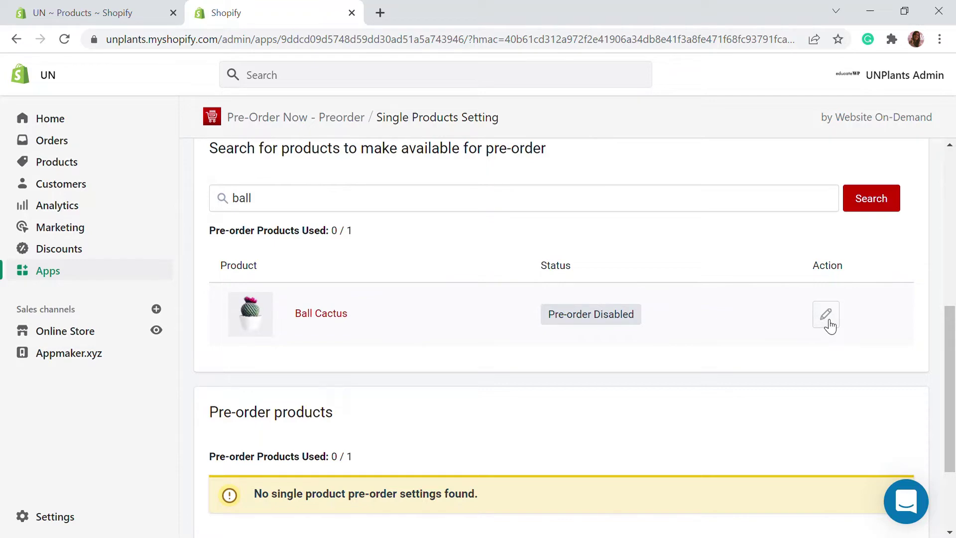
left_click(825, 315)
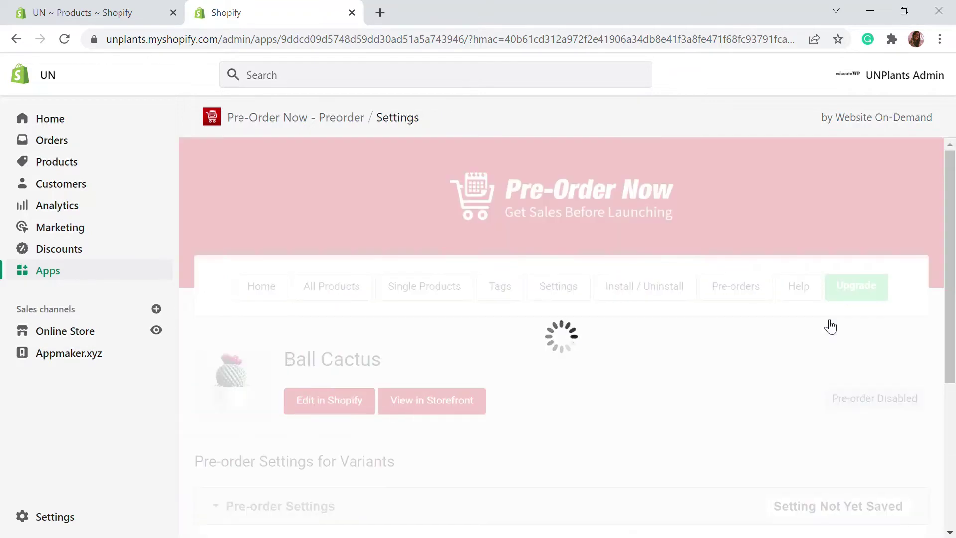
scroll(830, 326, "down", 5)
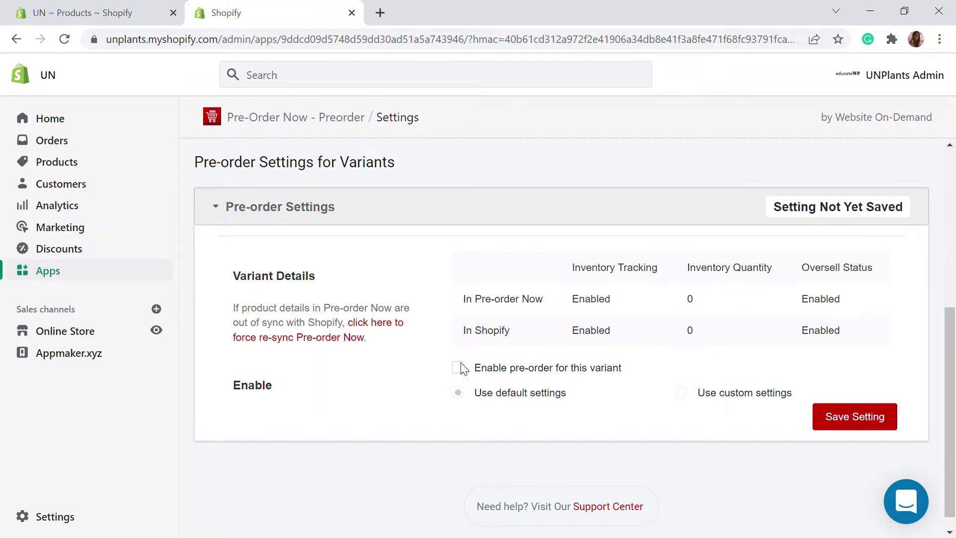
left_click(457, 367)
left_click(842, 417)
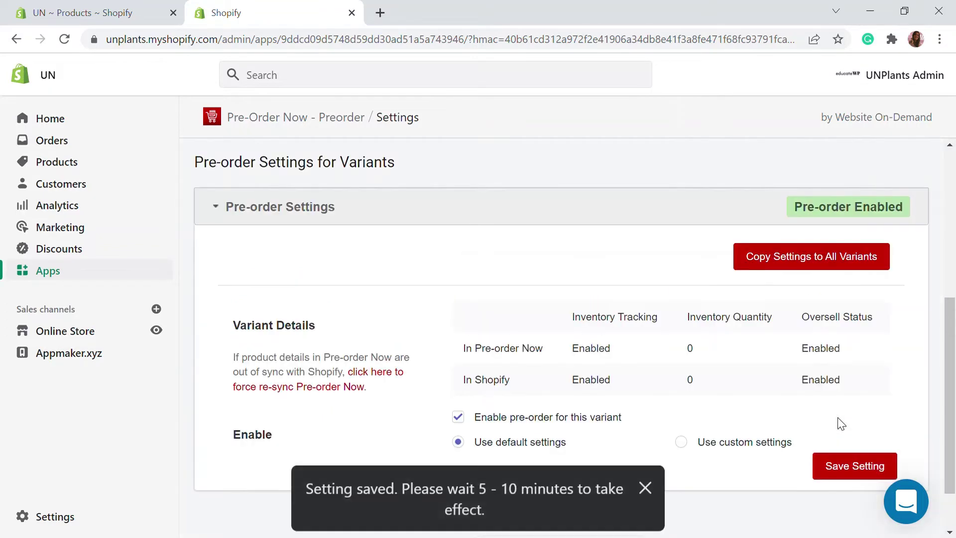
View Ball Cactus in the storefront, preorder one unit, and dismiss the cart notification.
scroll(771, 305, "down", 2)
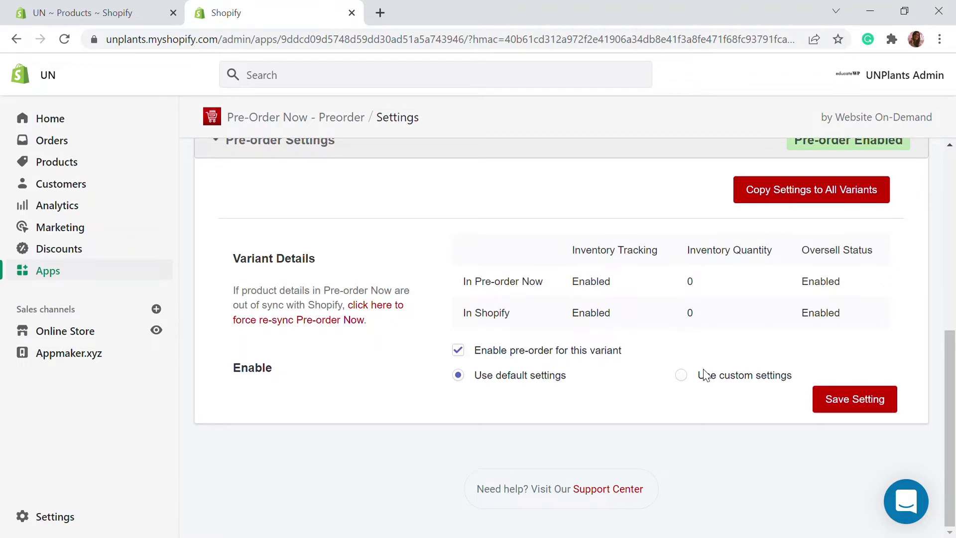
scroll(337, 301, "up", 1)
scroll(337, 302, "up", 1)
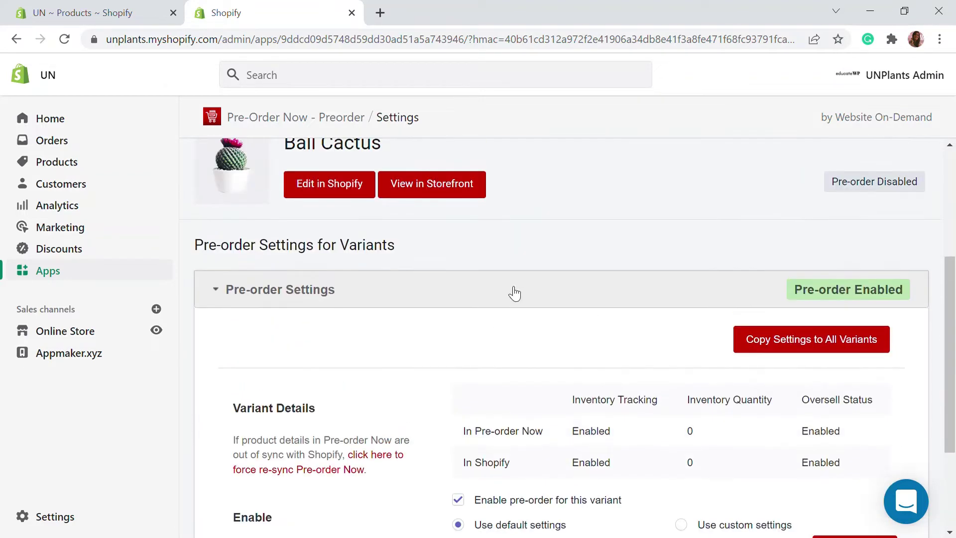
left_click(447, 188)
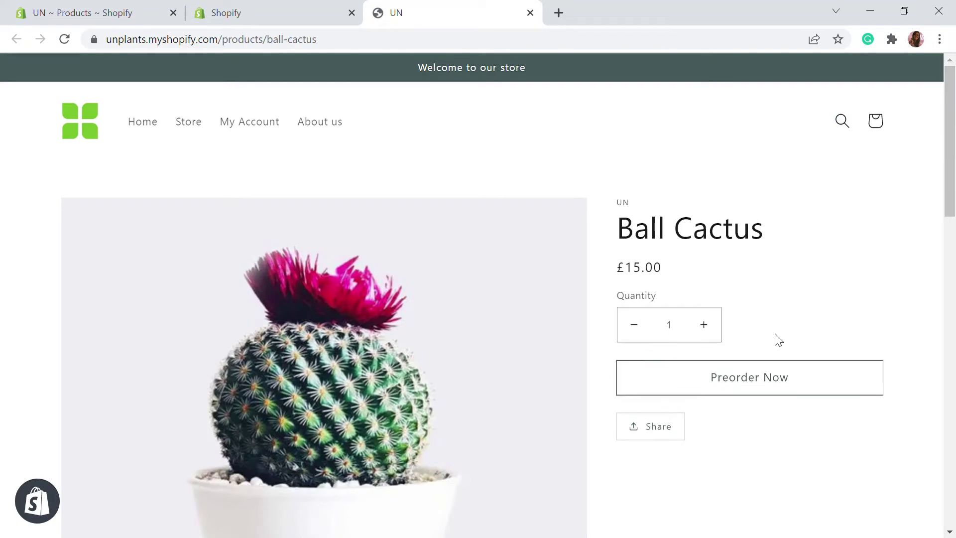
left_click(738, 381)
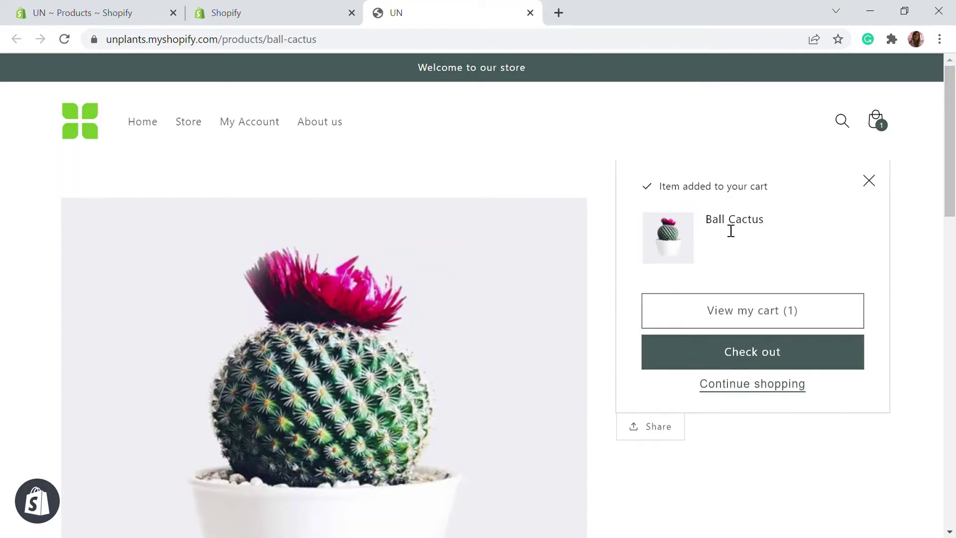
left_click(869, 180)
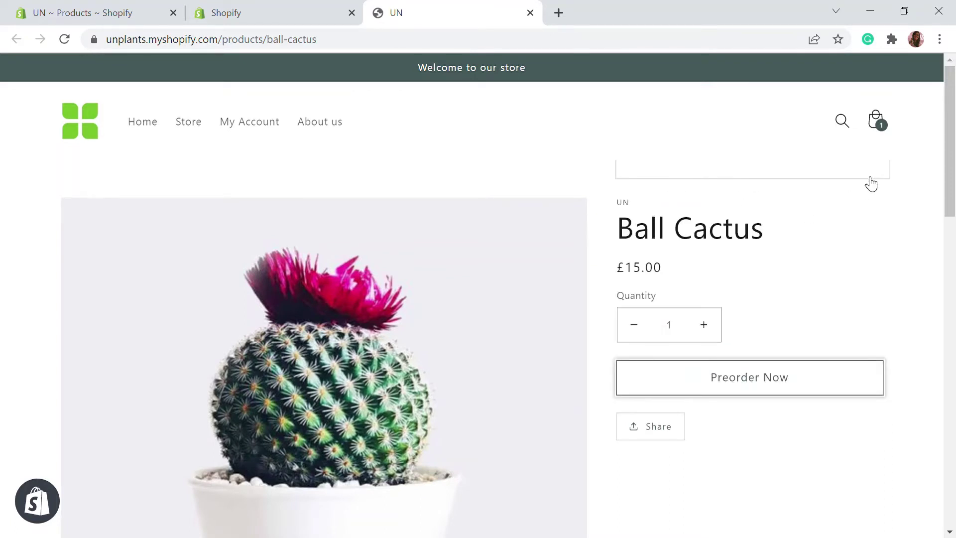
Return to the store's product list and examine the Ball Cactus inventory options for selling when out of stock.
left_click(266, 14)
scroll(489, 229, "down", 1)
scroll(559, 295, "up", 5)
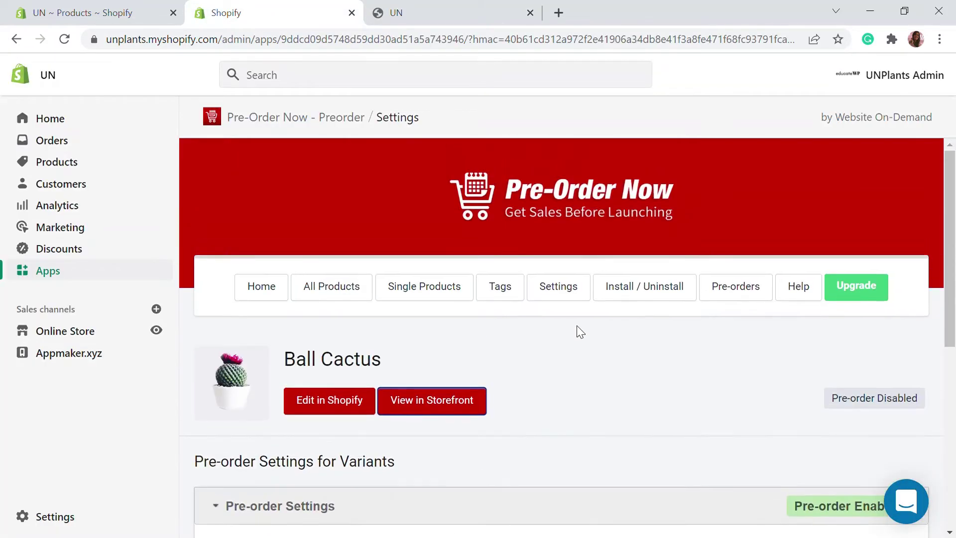
left_click(55, 12)
left_click(680, 104)
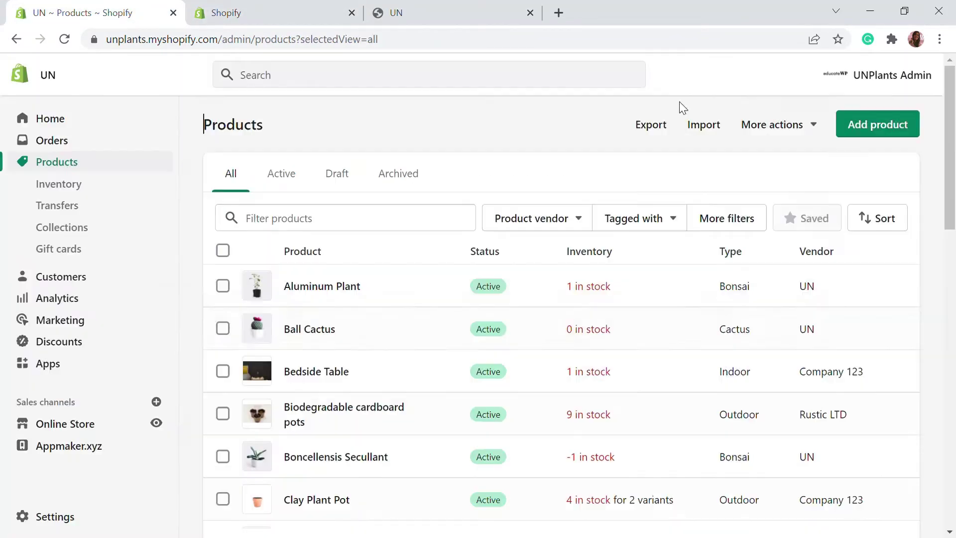
left_click(330, 335)
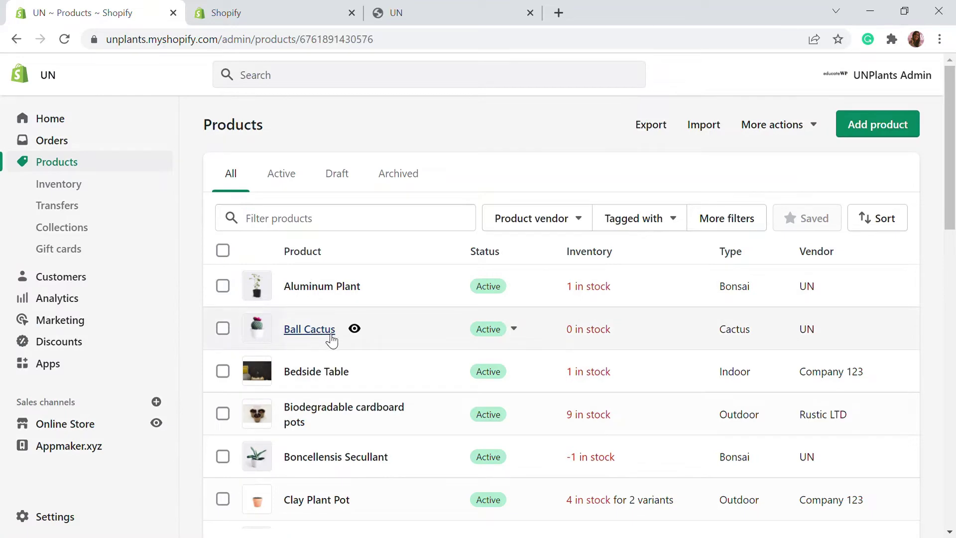
scroll(448, 335, "down", 10)
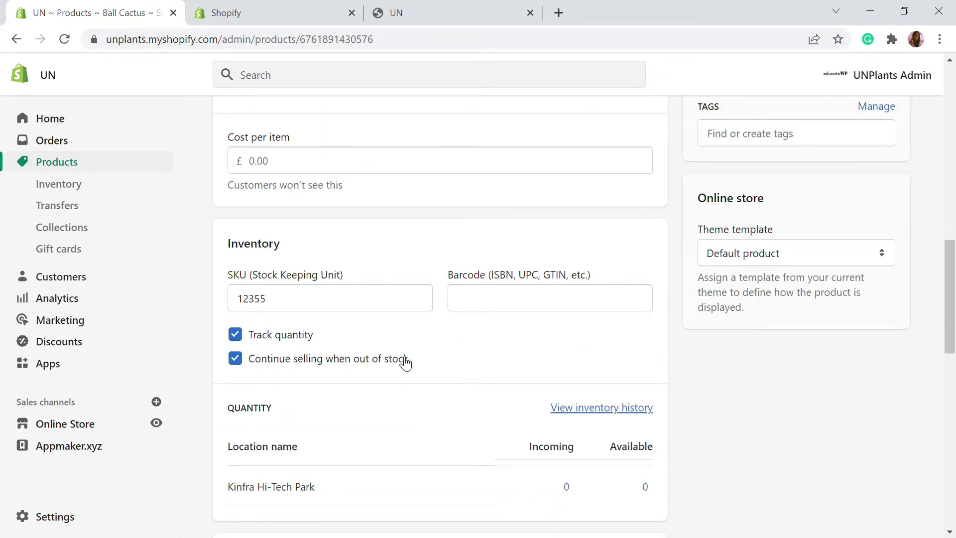
scroll(394, 354, "up", 15)
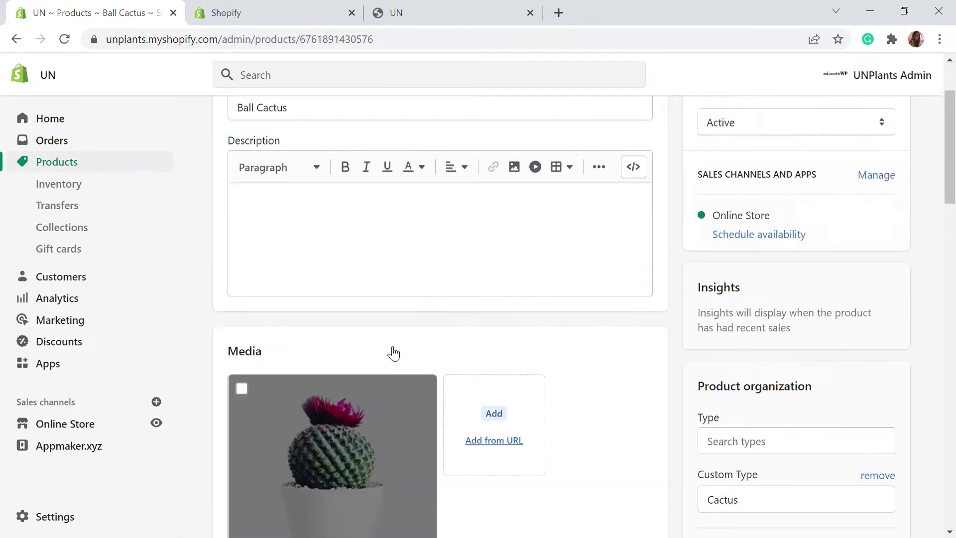
Open all listed products in the bulk editor and add the Continue selling when out of stock field.
left_click(230, 131)
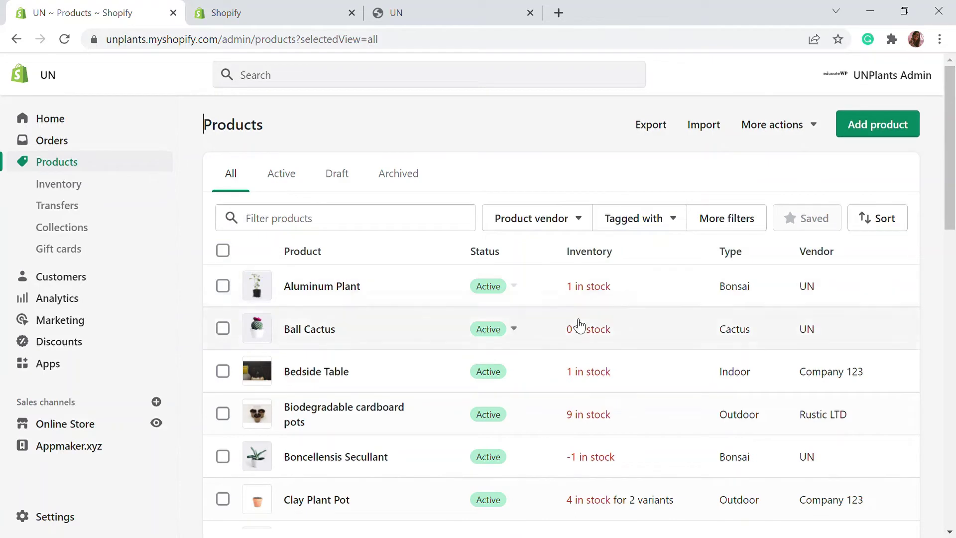
left_click(223, 250)
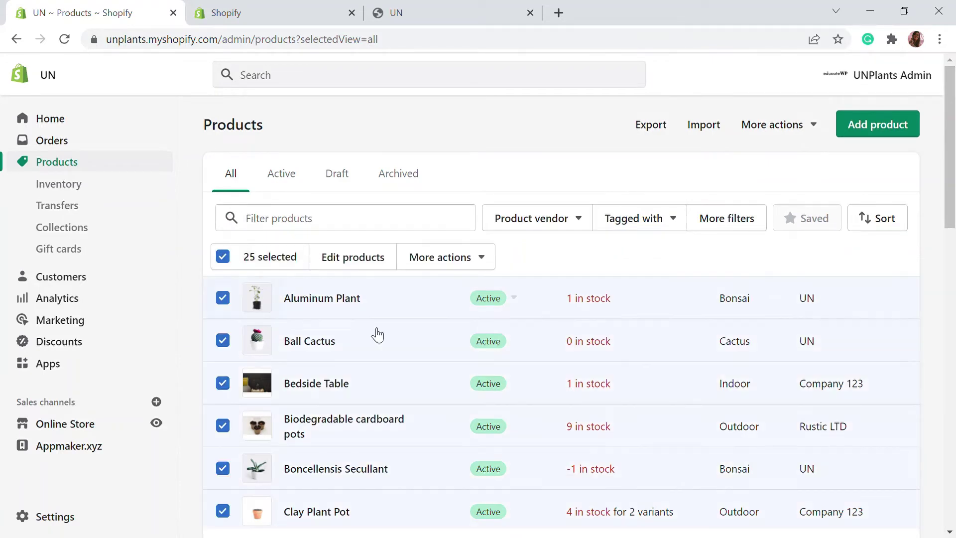
left_click(381, 258)
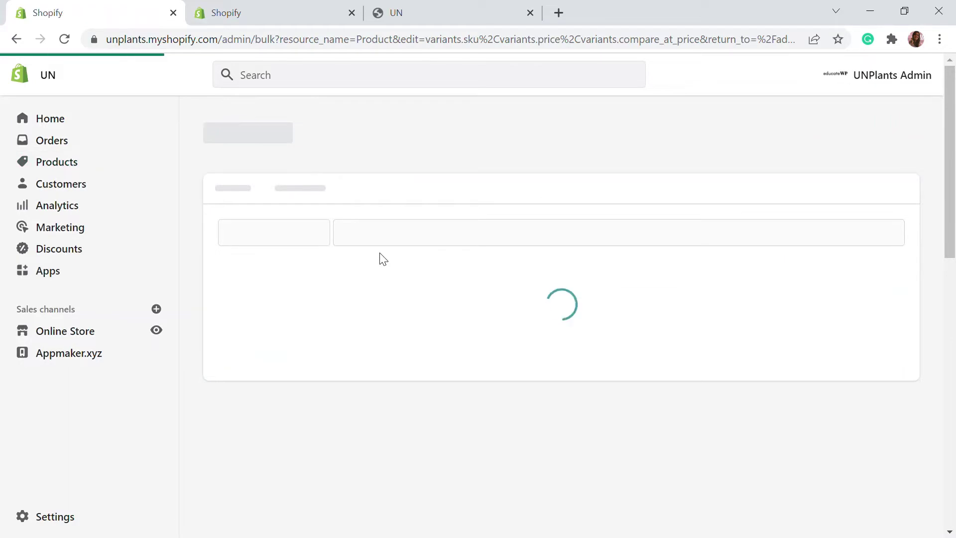
left_click(470, 216)
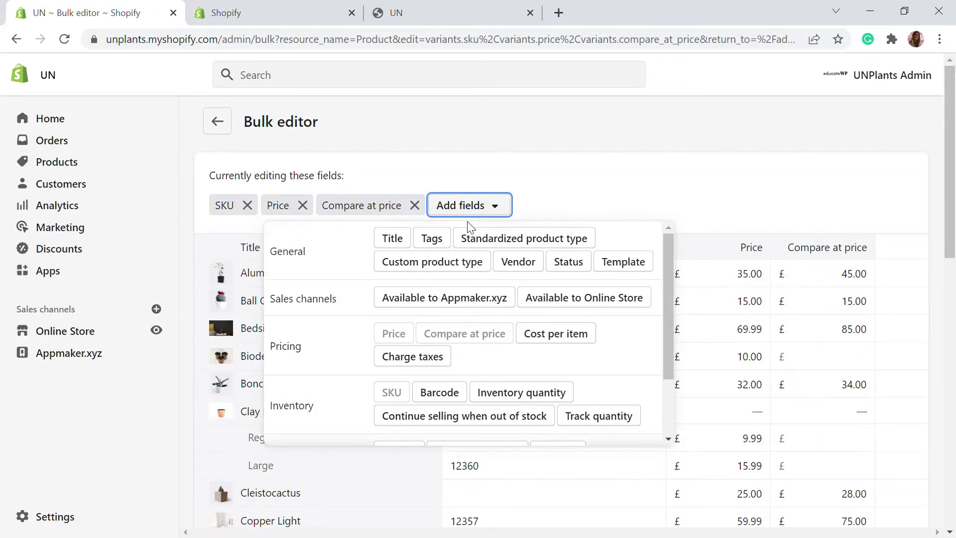
scroll(433, 390, "down", 2)
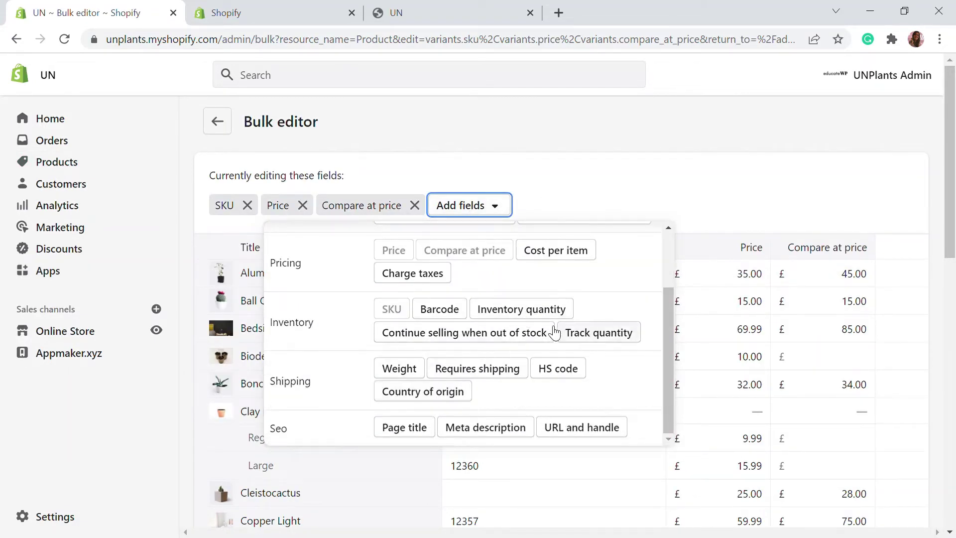
left_click(500, 335)
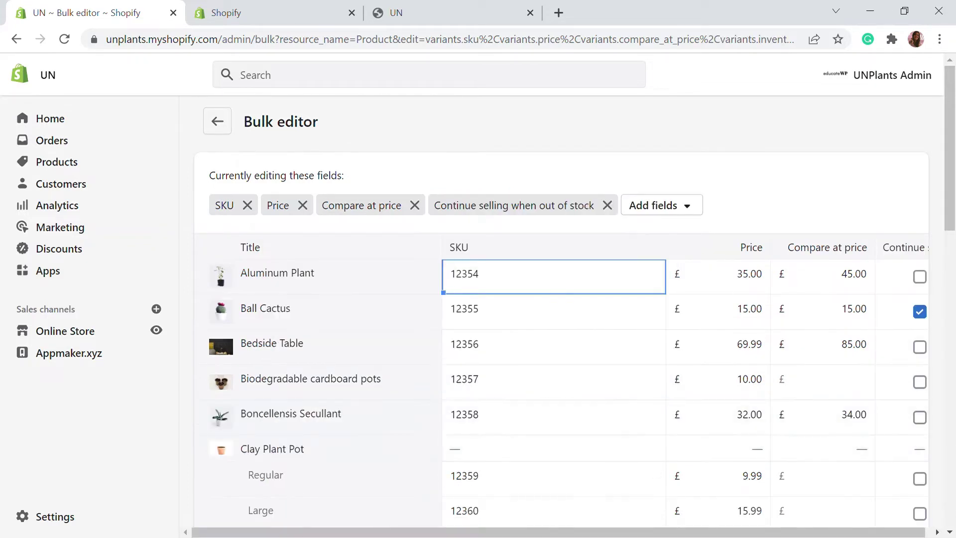
Enable continue selling when out of stock for Aluminum Plant and every product from Bedside Table through Copper Light, including both Clay Plant Pot variants, and save.
left_click_drag(596, 532, 868, 528)
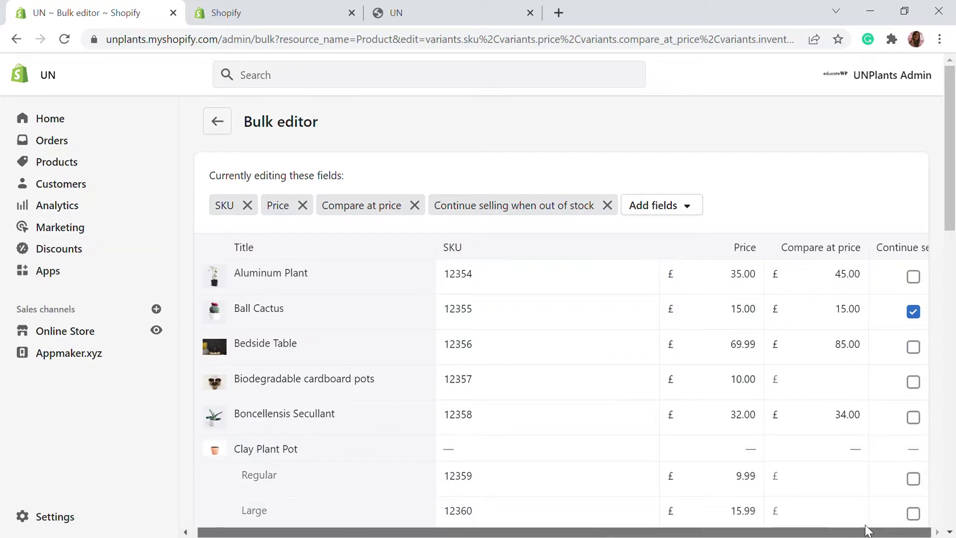
left_click(913, 276)
left_click(913, 346)
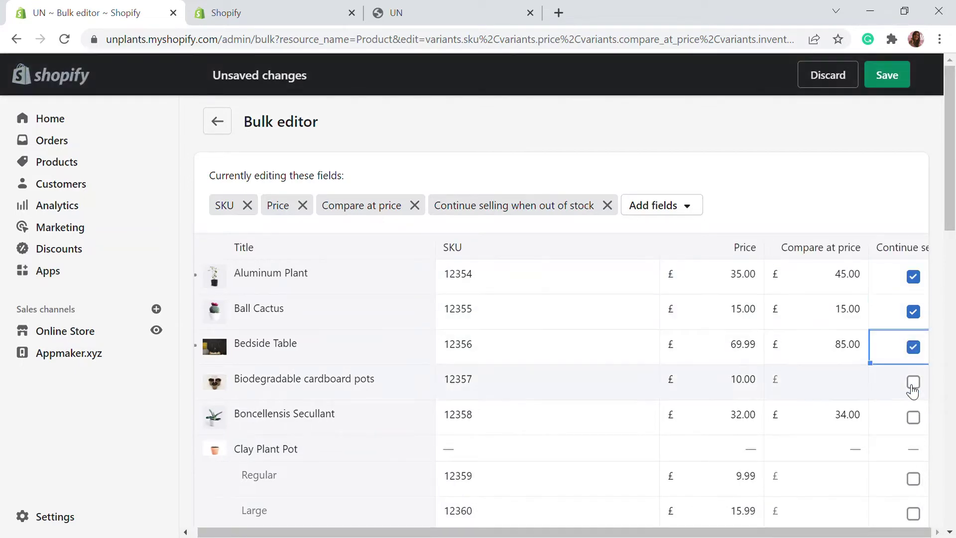
left_click(913, 381)
left_click(913, 417)
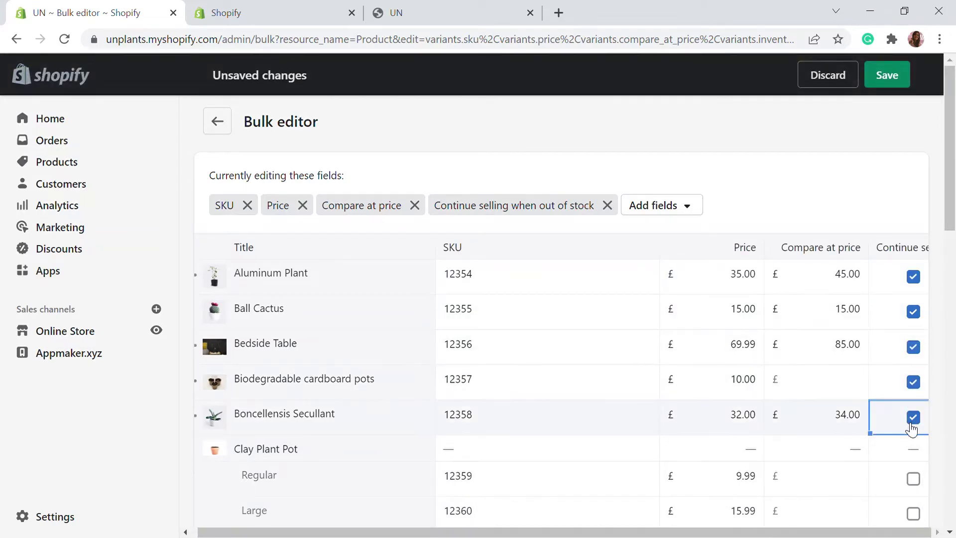
left_click(913, 478)
scroll(915, 480, "down", 5)
left_click(918, 292)
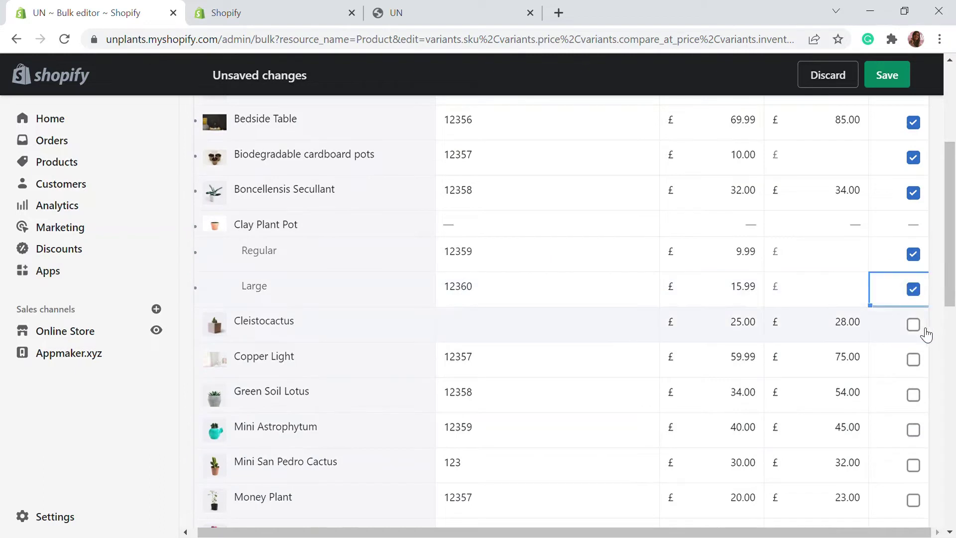
left_click(912, 325)
left_click(914, 368)
scroll(910, 358, "up", 5)
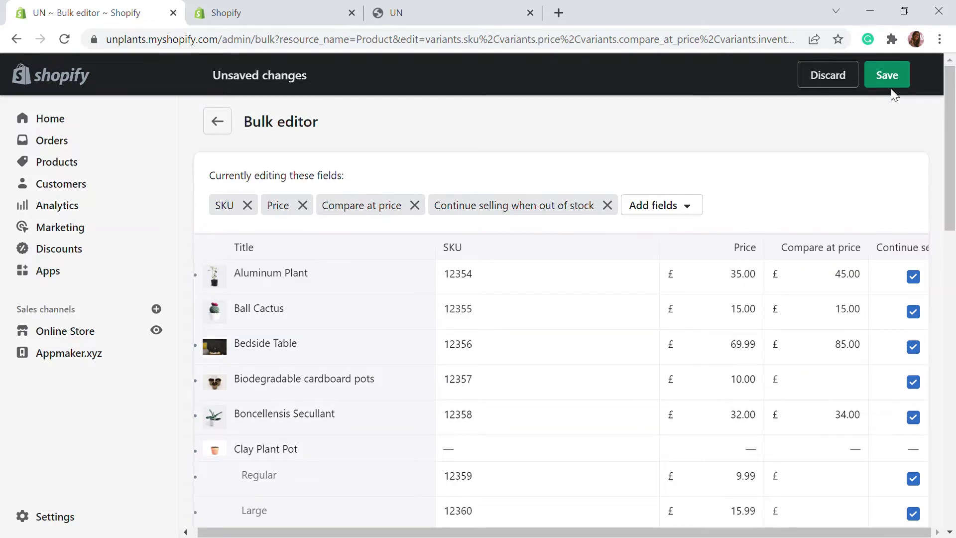
left_click(887, 76)
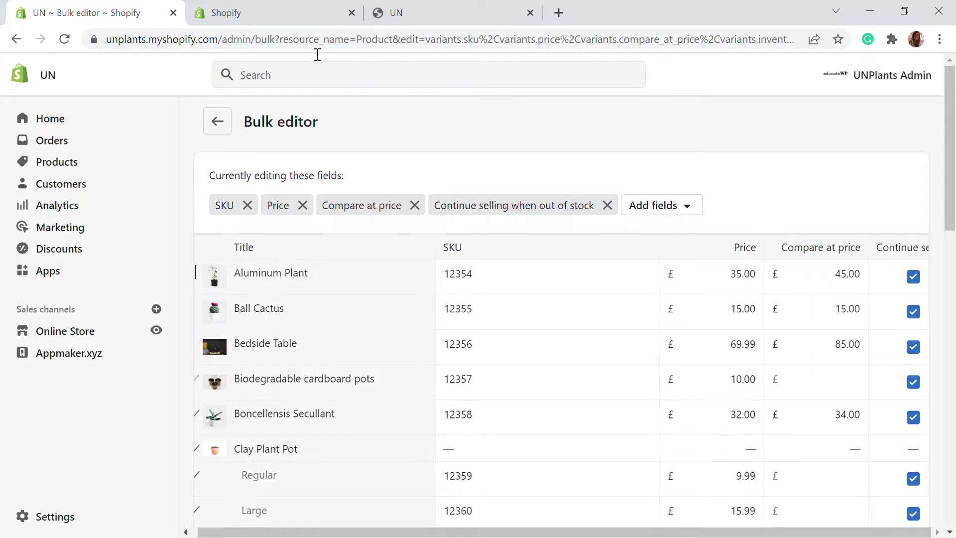
Return to Pre-Order Now and review the Ball Cactus pre-order settings and the app's home page analytics.
left_click(309, 8)
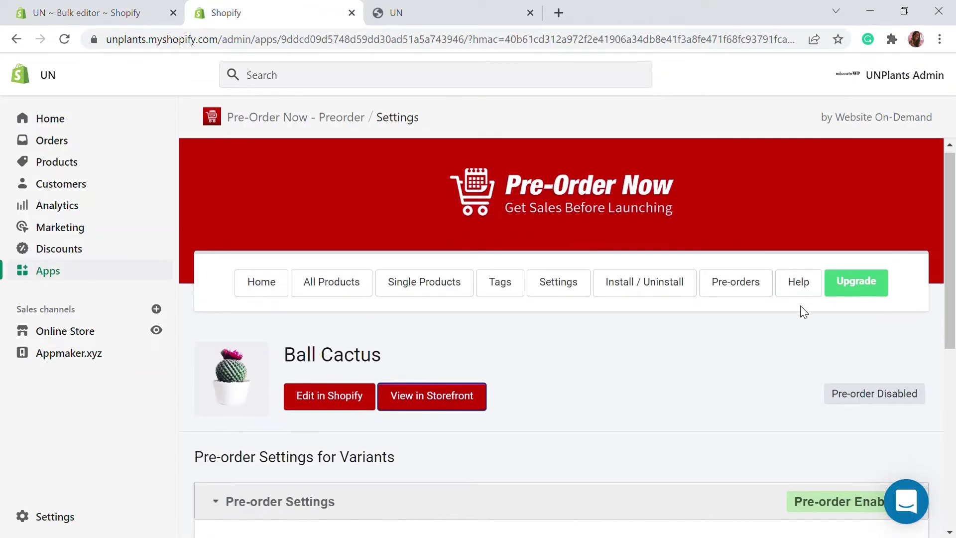
scroll(800, 312, "down", 7)
scroll(646, 382, "up", 7)
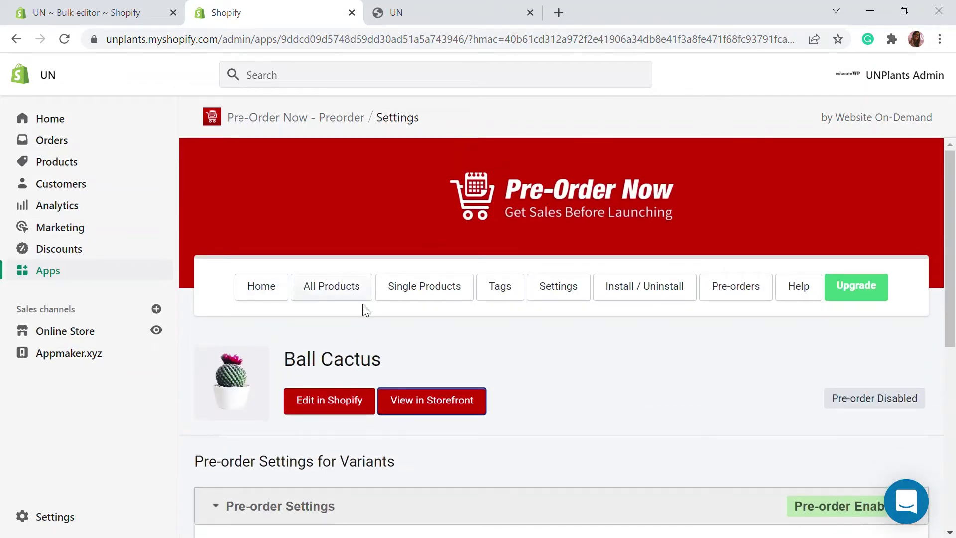
scroll(286, 195, "down", 3)
scroll(497, 368, "down", 4)
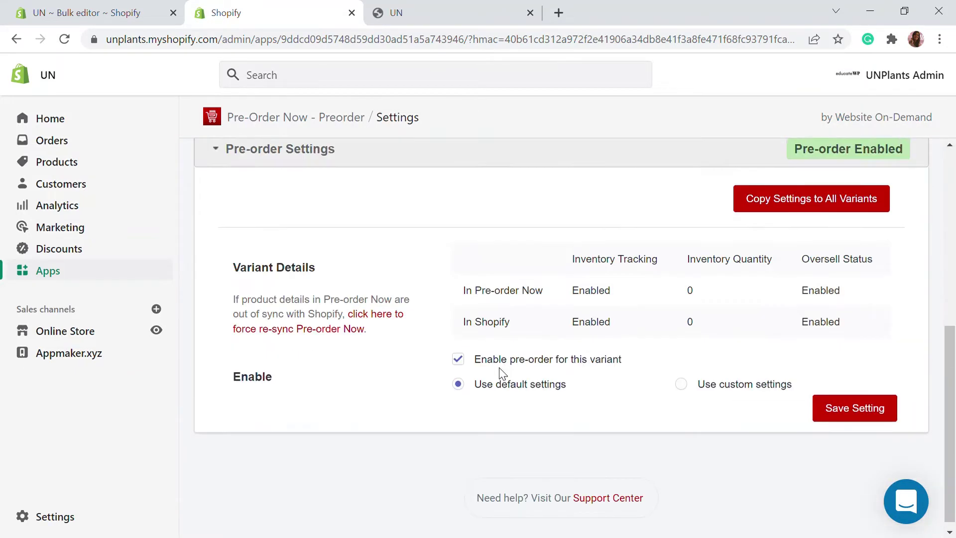
scroll(277, 220, "up", 5)
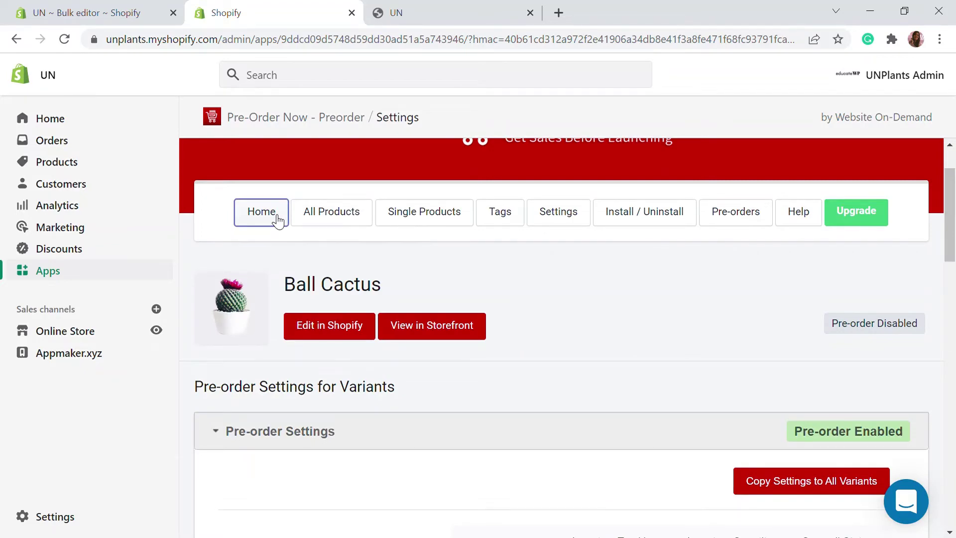
left_click(277, 220)
scroll(379, 269, "down", 3)
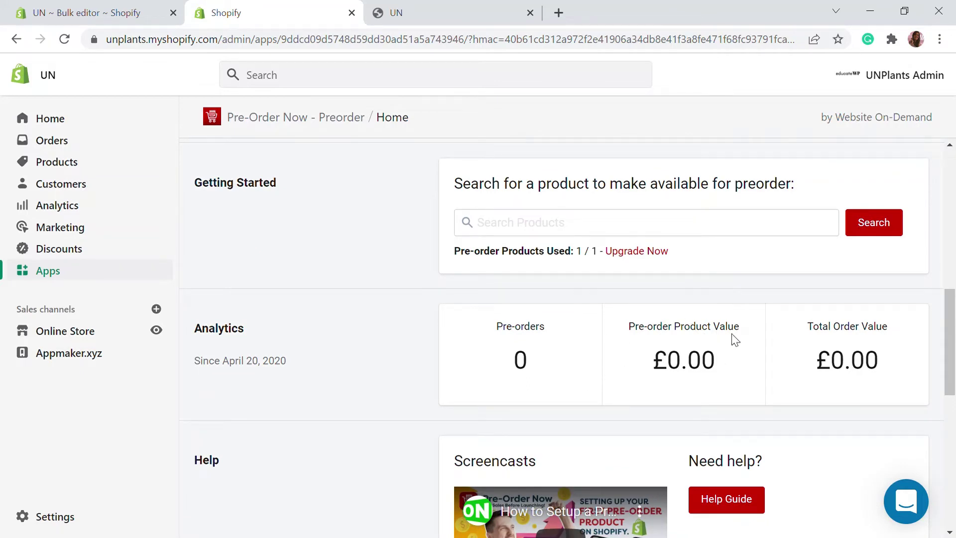
Finish looking through the Pre-Order Now home page and open the pre-order settings for all products.
scroll(767, 346, "down", 1)
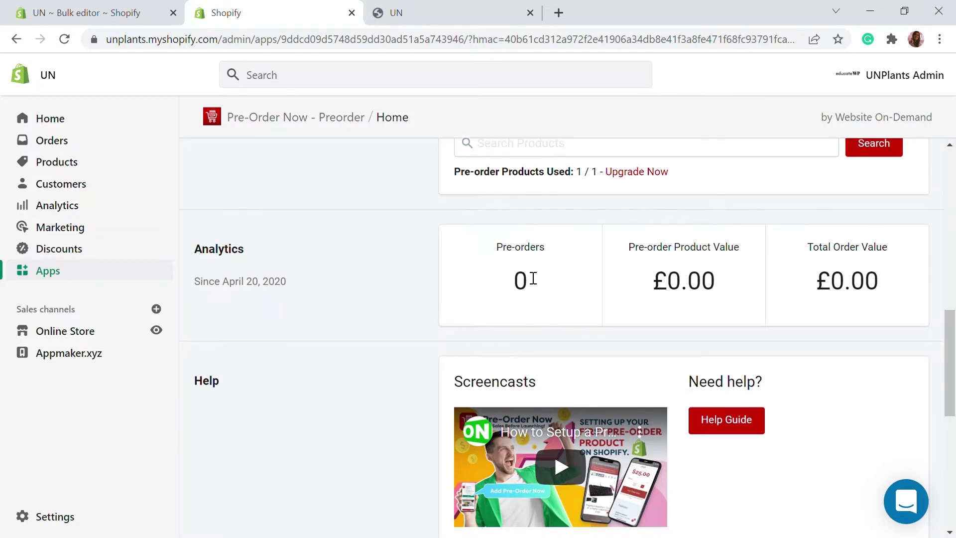
scroll(530, 278, "down", 4)
scroll(530, 279, "up", 10)
scroll(524, 277, "up", 2)
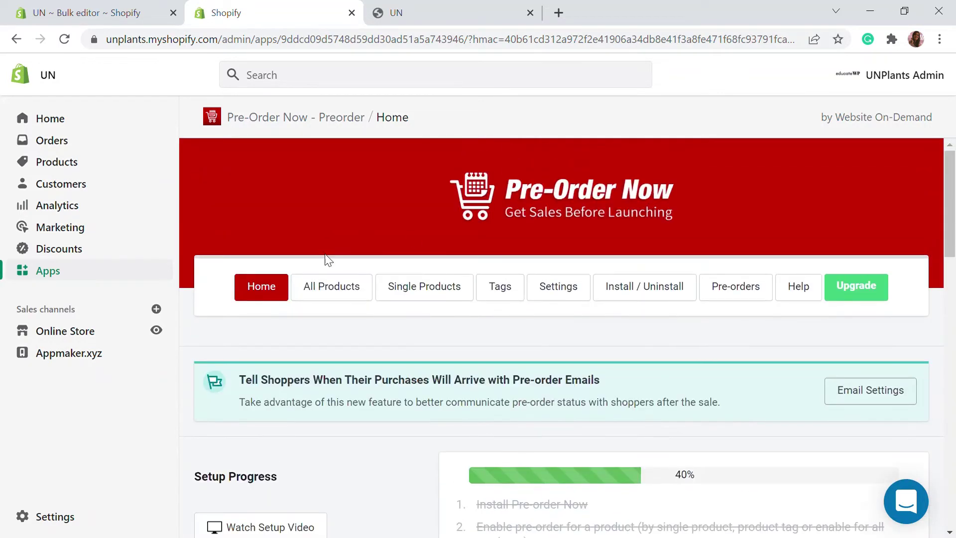
left_click(335, 288)
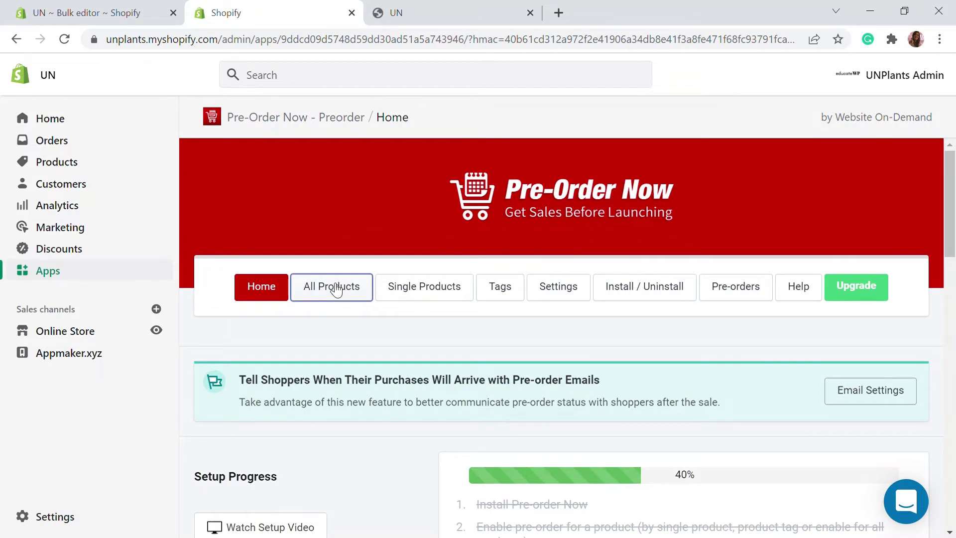
scroll(487, 292, "down", 3)
scroll(424, 275, "up", 3)
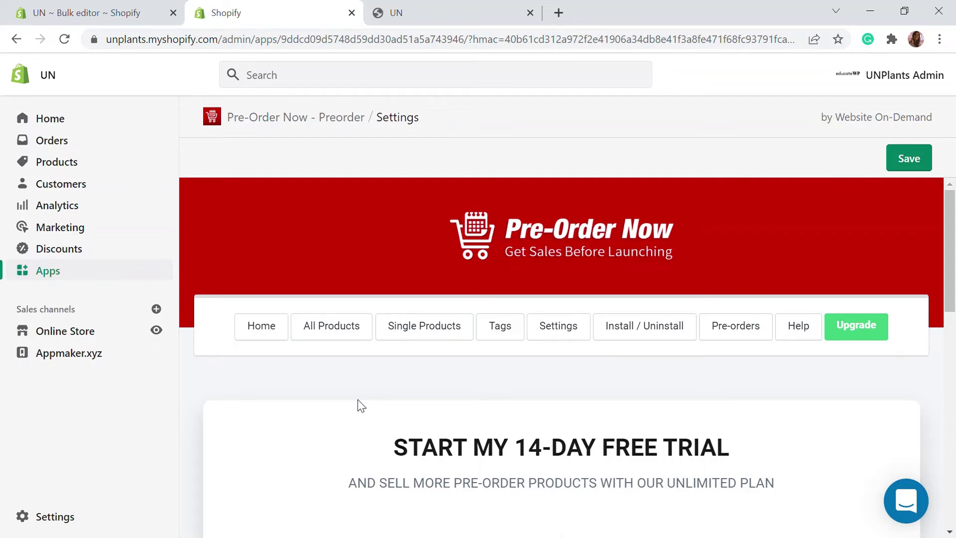
Start the 14-day free trial of the unlimited plan and approve the app's recurring charge.
scroll(357, 403, "down", 5)
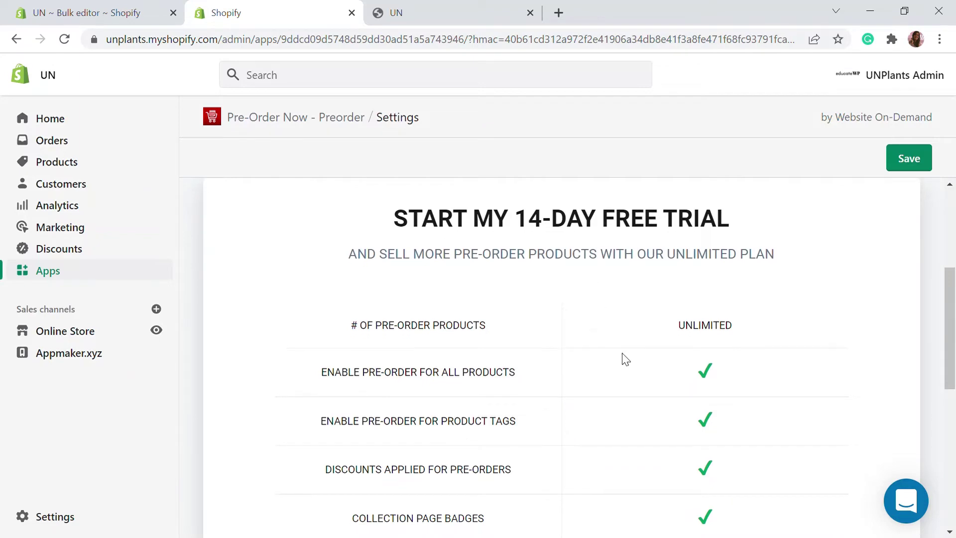
scroll(621, 358, "down", 5)
left_click(695, 366)
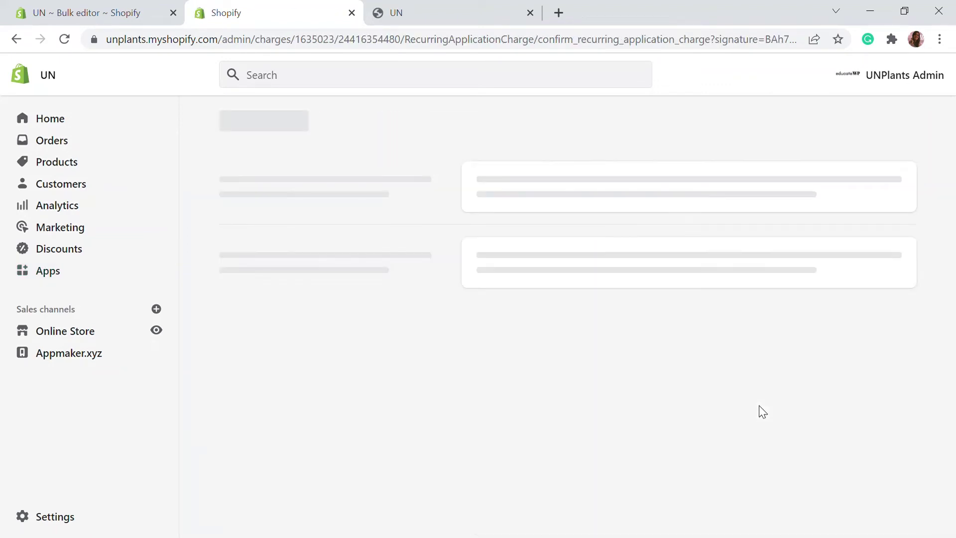
left_click(806, 476)
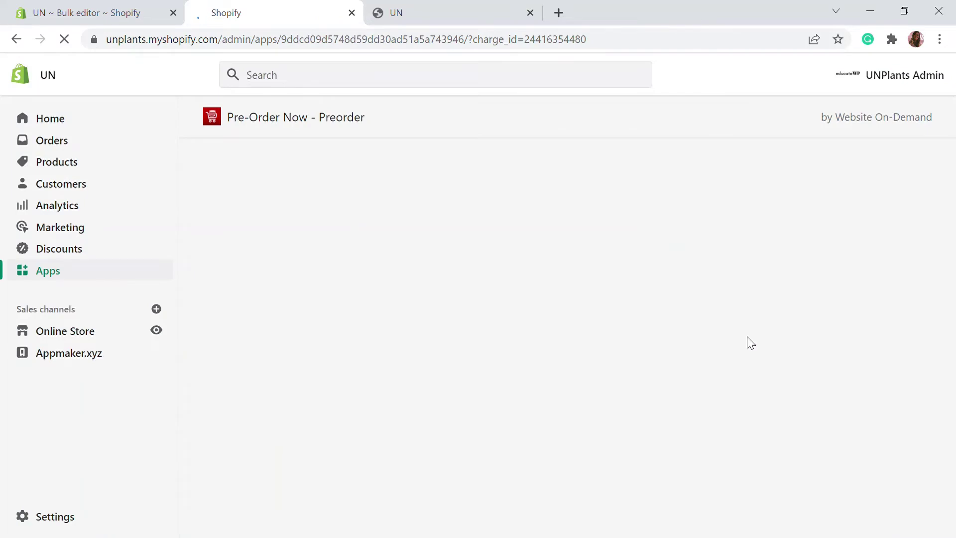
Enable pre-order for all products using the Default Settings and save the change.
scroll(783, 306, "down", 3)
scroll(781, 305, "up", 5)
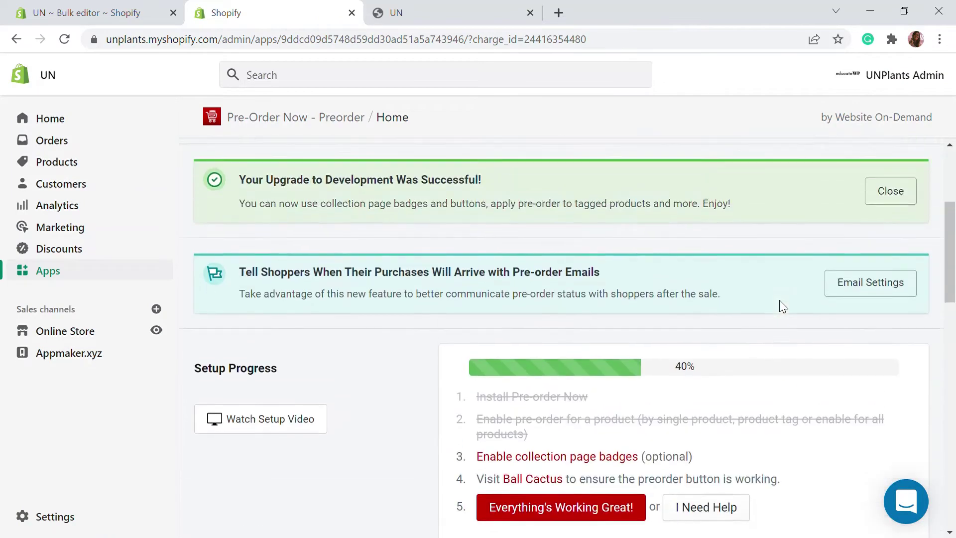
left_click(329, 296)
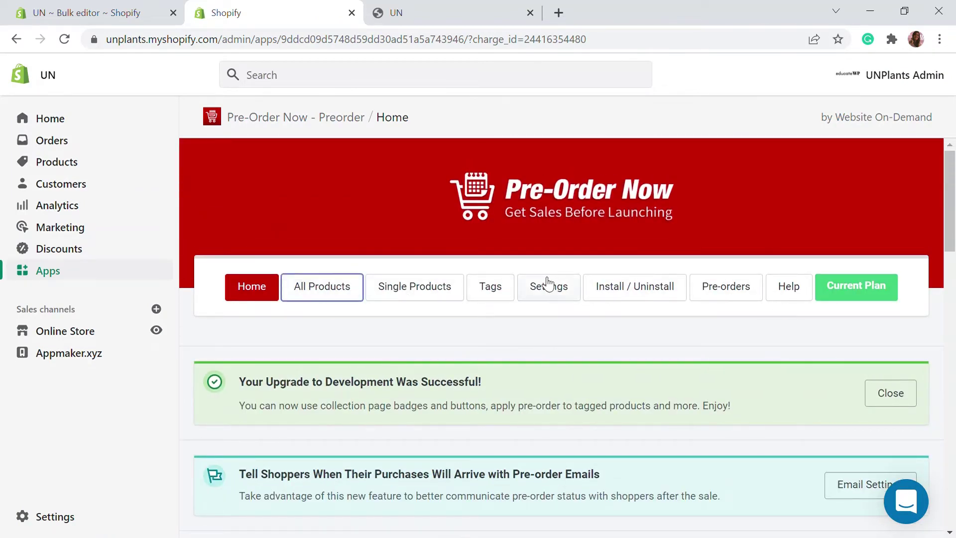
scroll(550, 282, "down", 3)
scroll(550, 283, "down", 3)
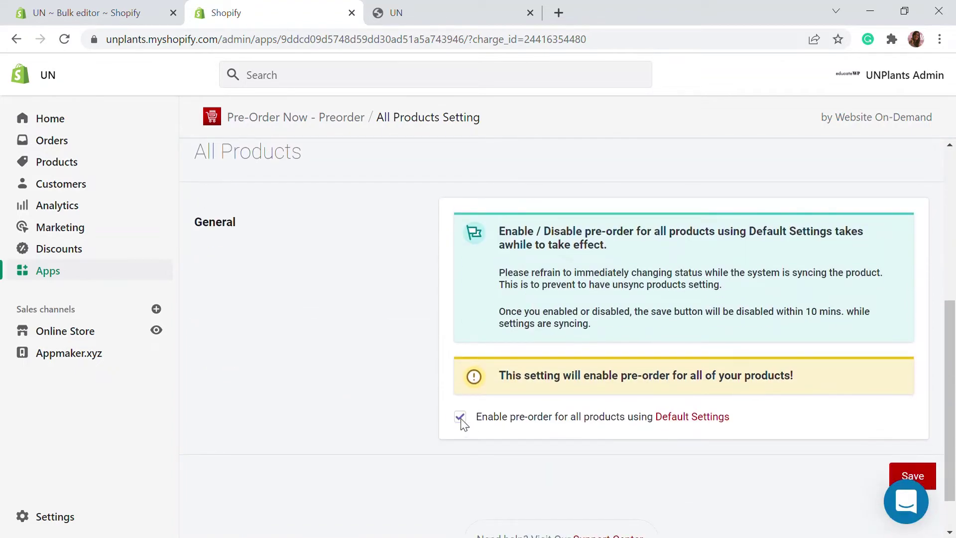
scroll(796, 438, "down", 1)
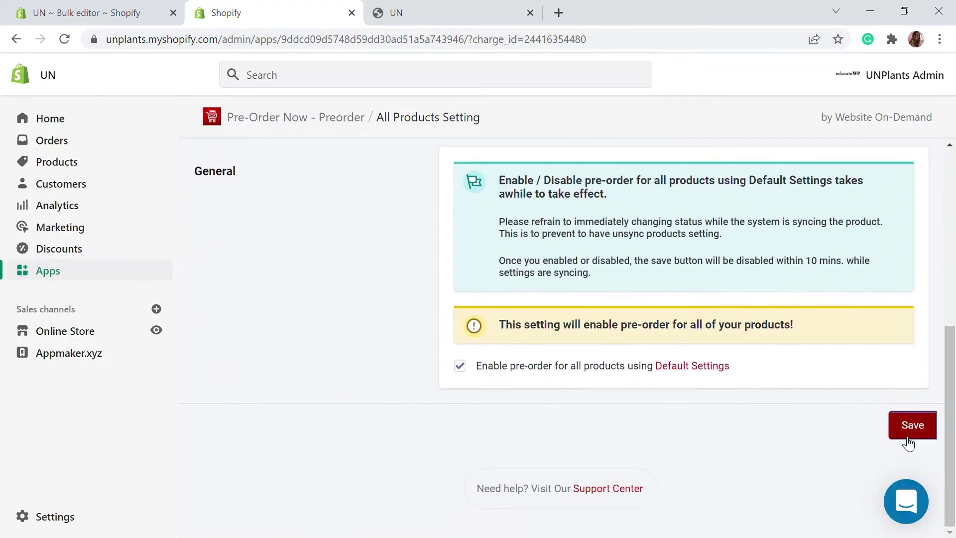
left_click(906, 439)
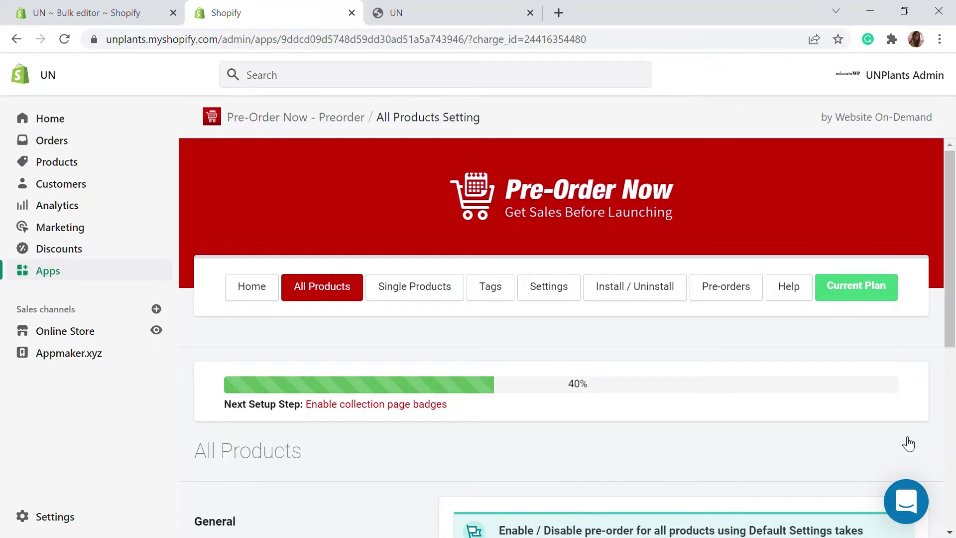
scroll(907, 442, "down", 7)
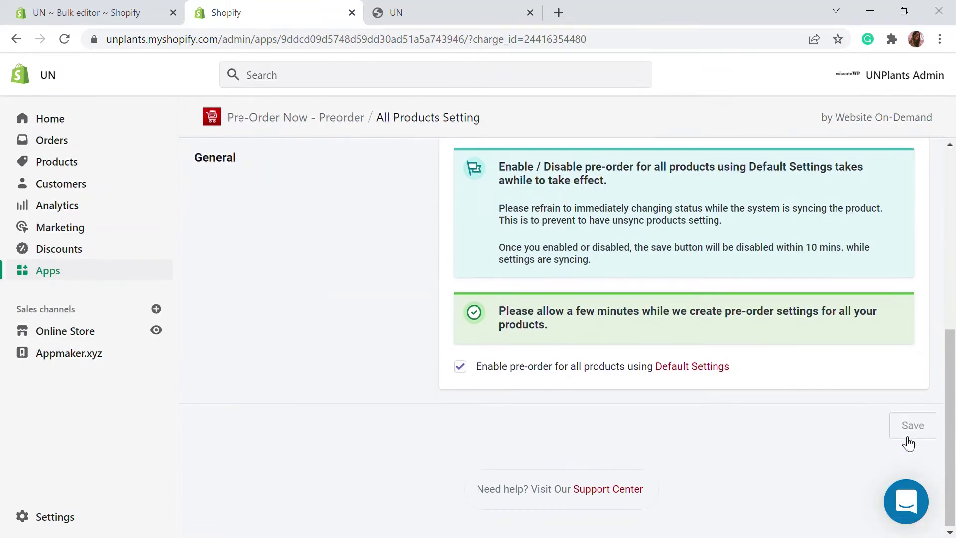
scroll(856, 455, "up", 7)
scroll(698, 423, "down", 7)
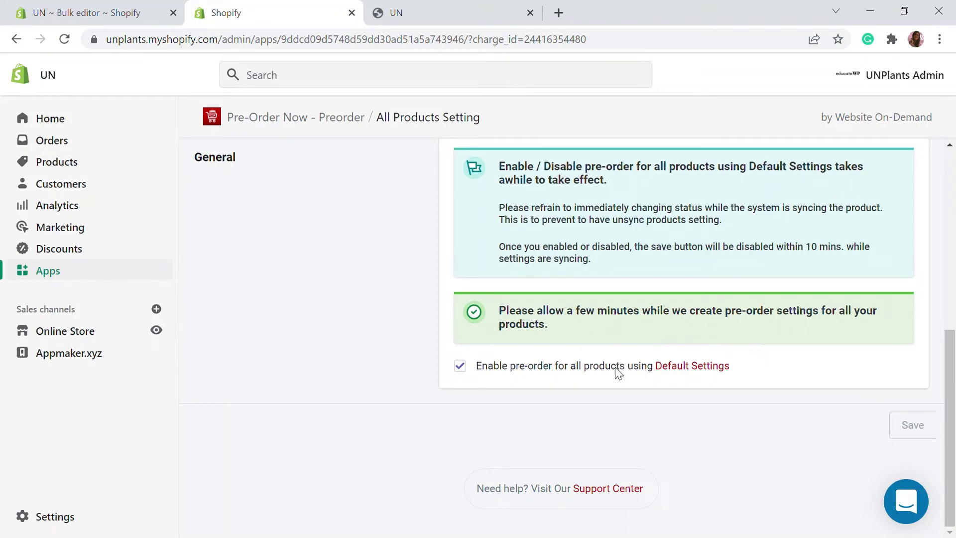
Open the Single Products settings and examine the product search and the pre-order products section.
scroll(515, 365, "up", 5)
scroll(445, 170, "up", 3)
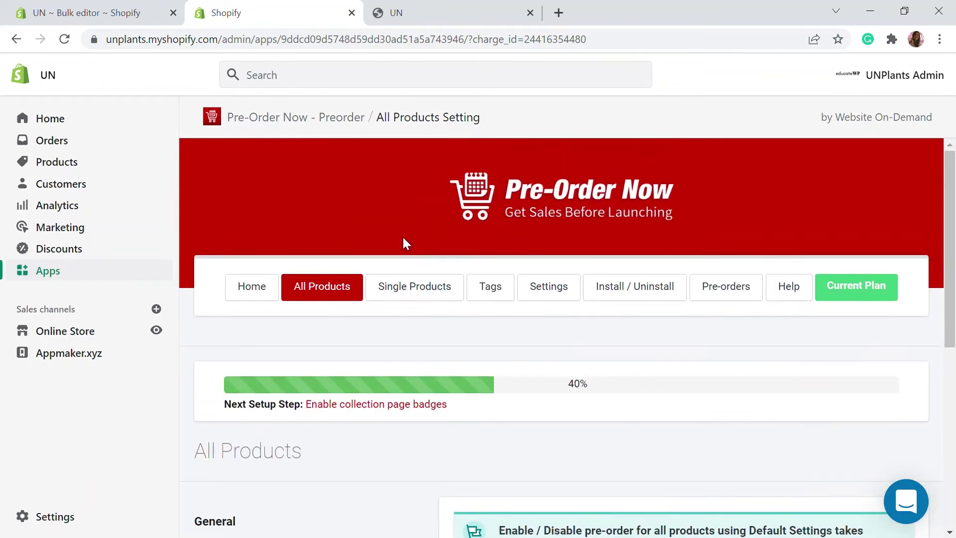
left_click(422, 302)
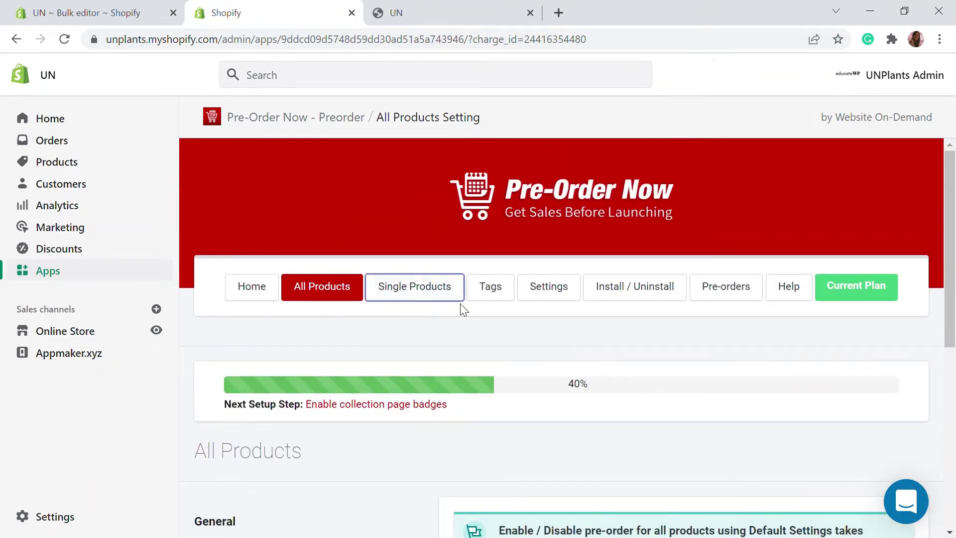
scroll(462, 309, "down", 2)
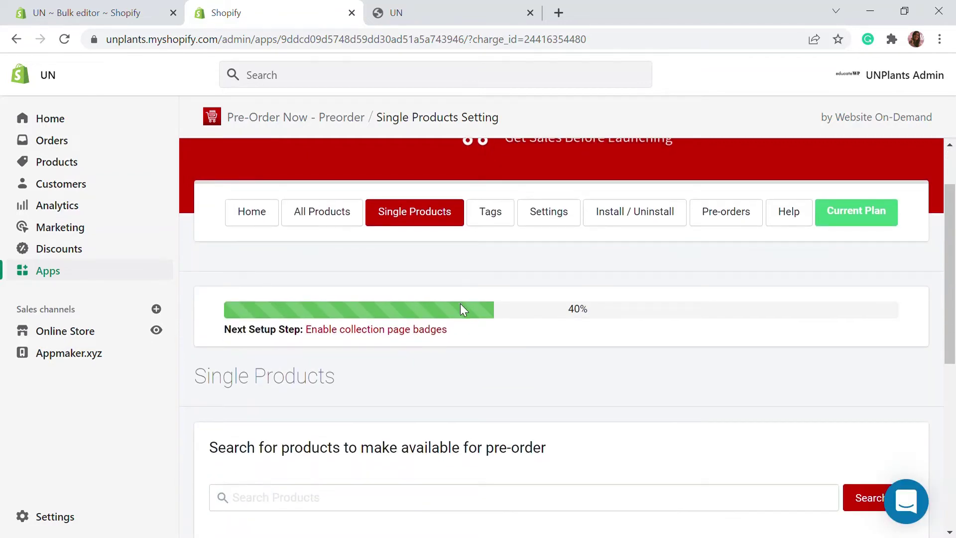
scroll(386, 390, "down", 2)
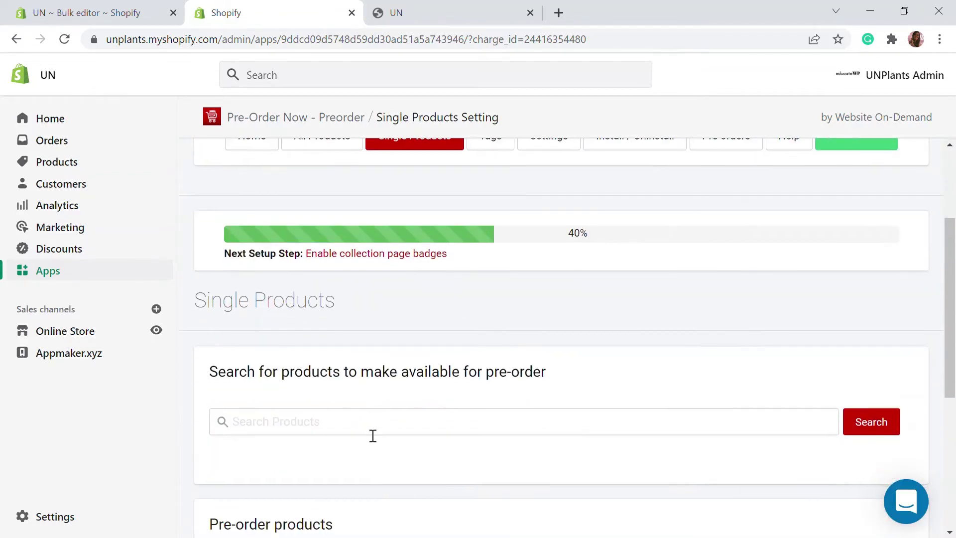
scroll(372, 436, "down", 5)
scroll(373, 435, "up", 10)
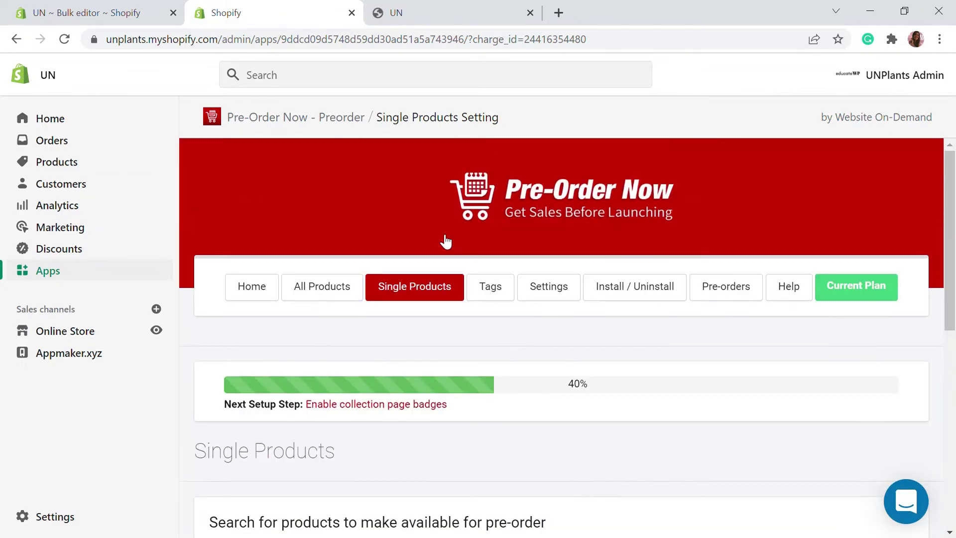
Create pre-order settings for the product tag Plants, enabled with the default settings, and save them.
left_click(501, 294)
scroll(502, 295, "down", 3)
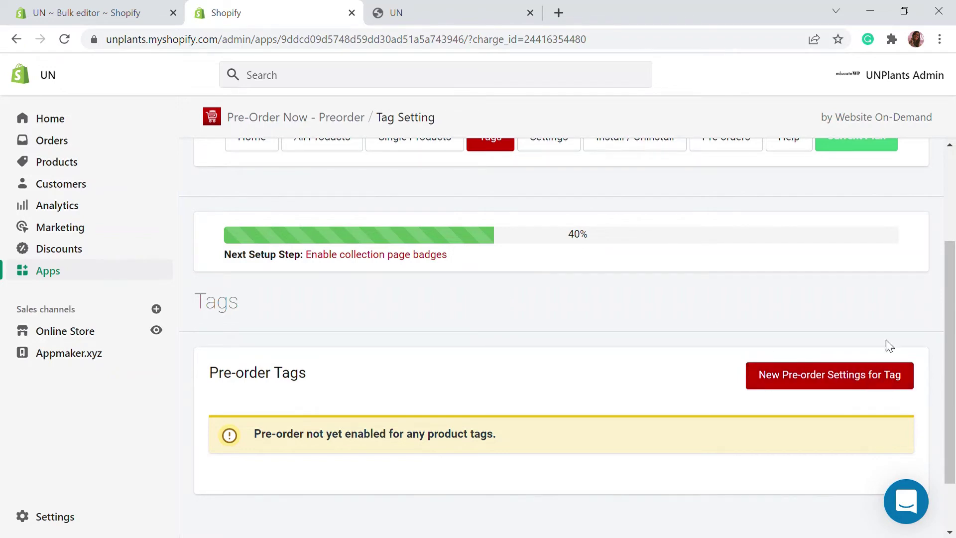
left_click(877, 377)
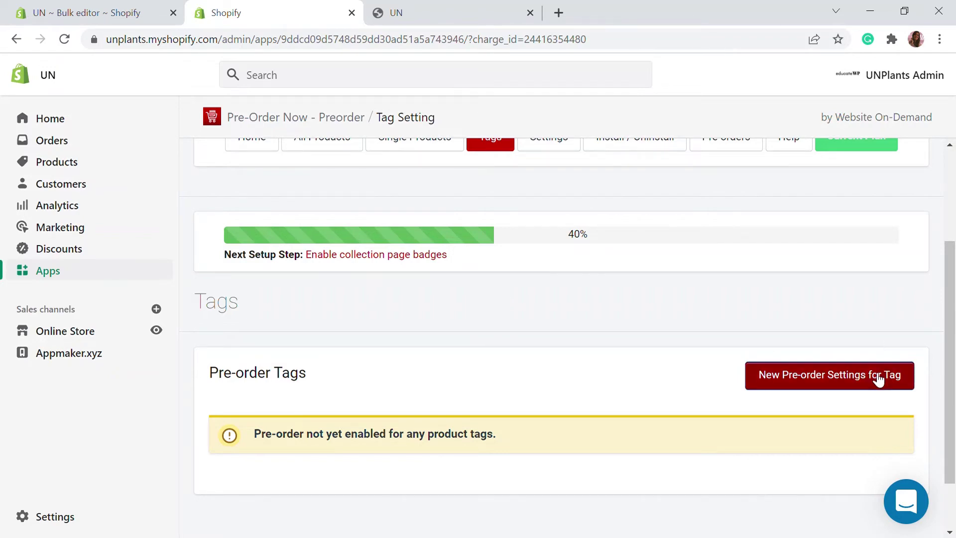
scroll(878, 378, "down", 4)
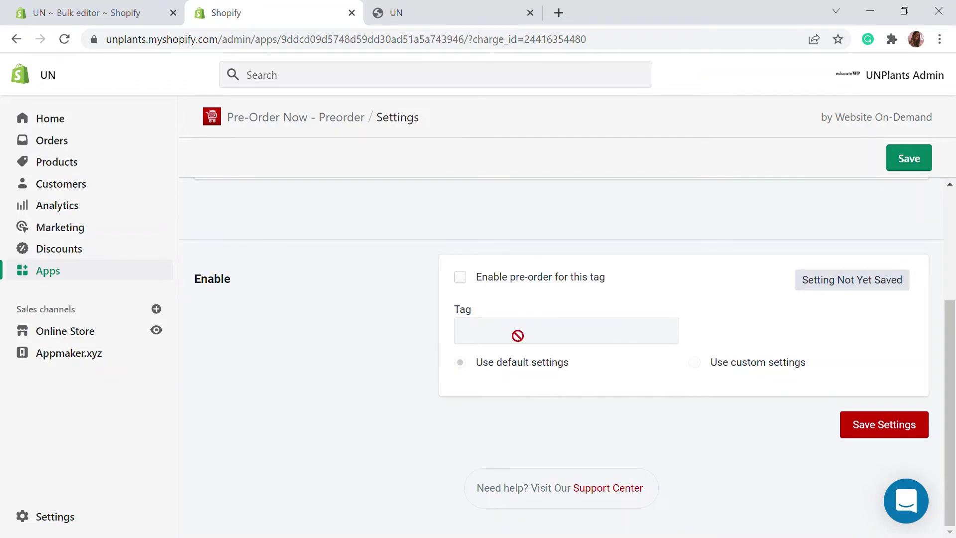
left_click(461, 278)
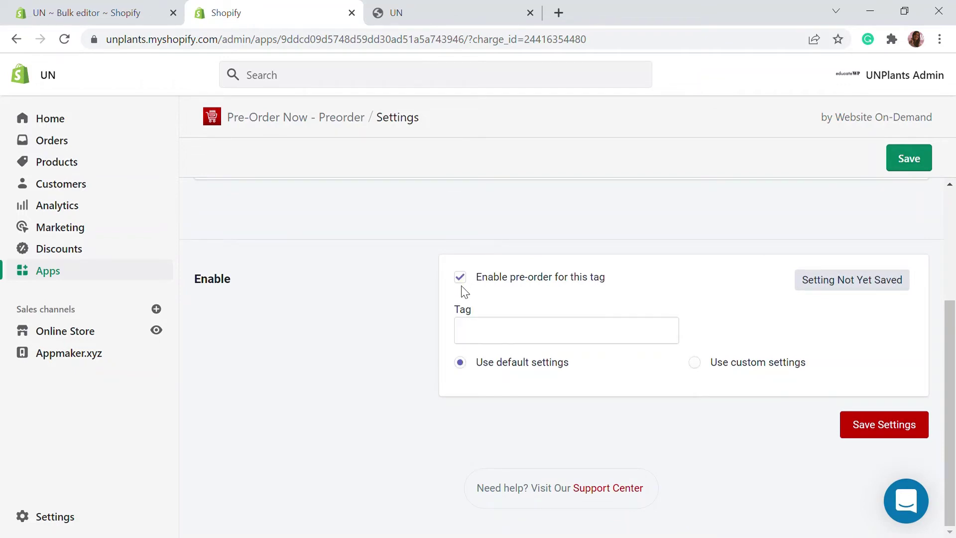
left_click(492, 347)
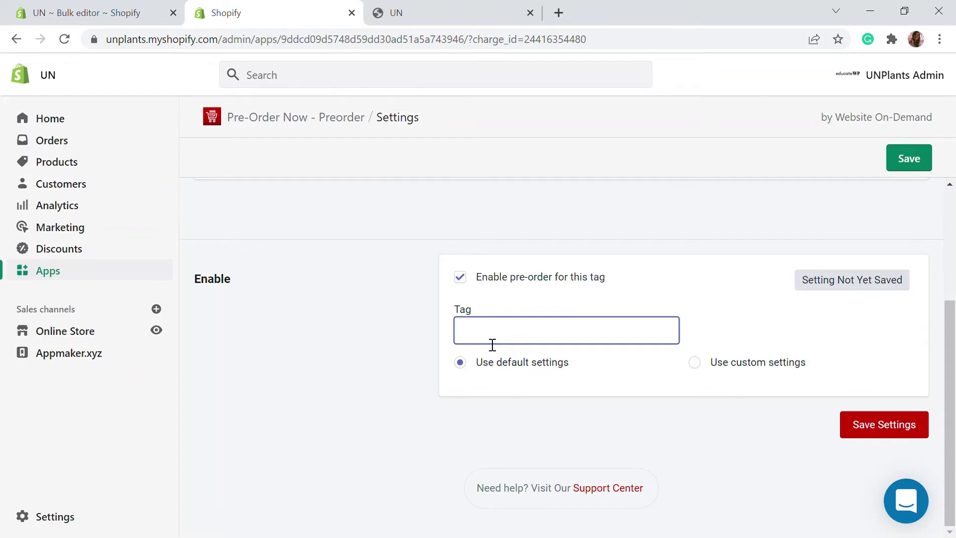
type("Plants")
left_click(877, 421)
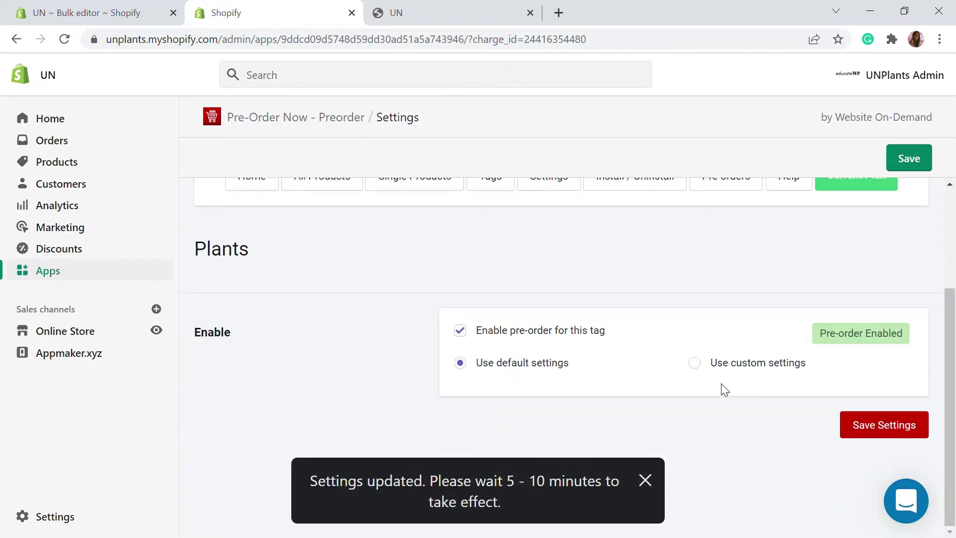
Check the Plants tag settings, then open the store's orders filtered by the Pre-order tag.
scroll(652, 353, "up", 2)
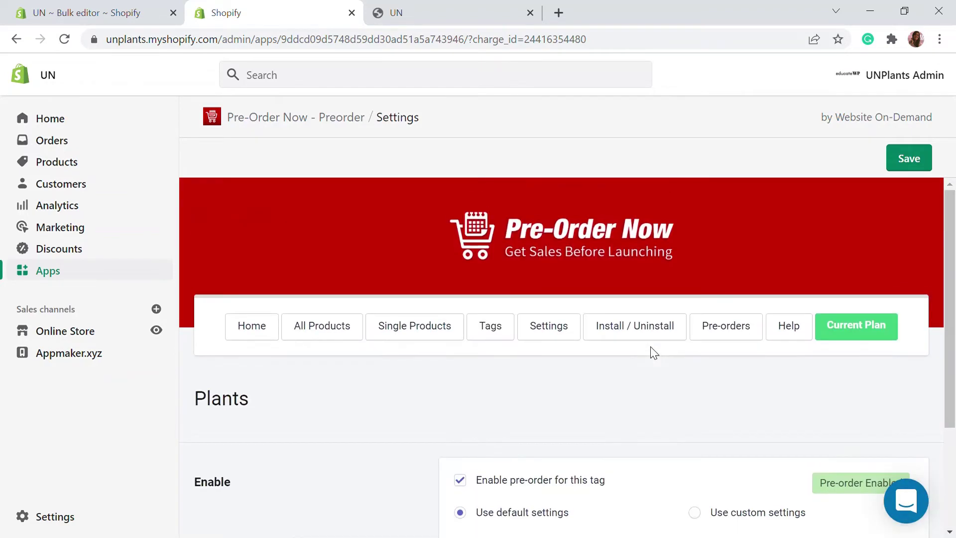
scroll(655, 357, "down", 1)
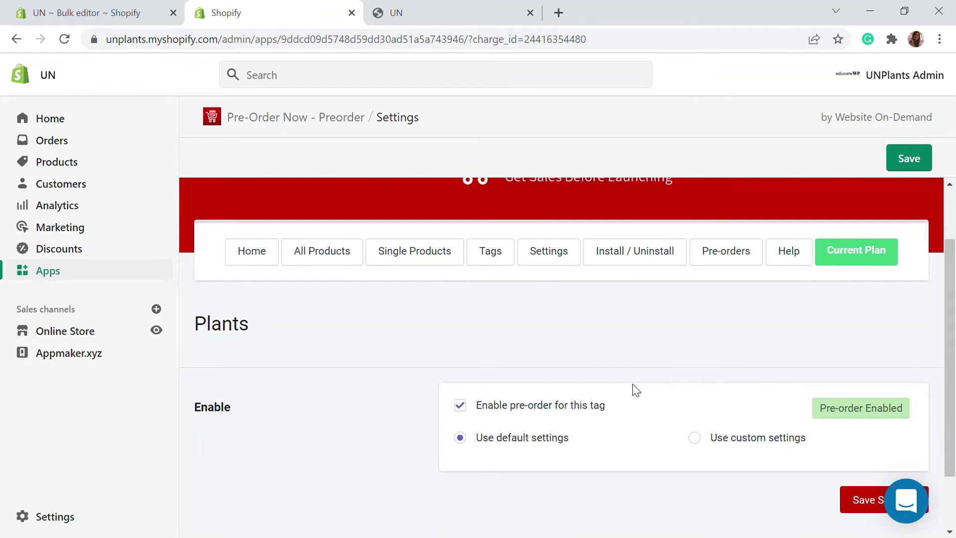
scroll(636, 391, "down", 1)
scroll(632, 395, "down", 2)
scroll(625, 401, "up", 3)
left_click(540, 256)
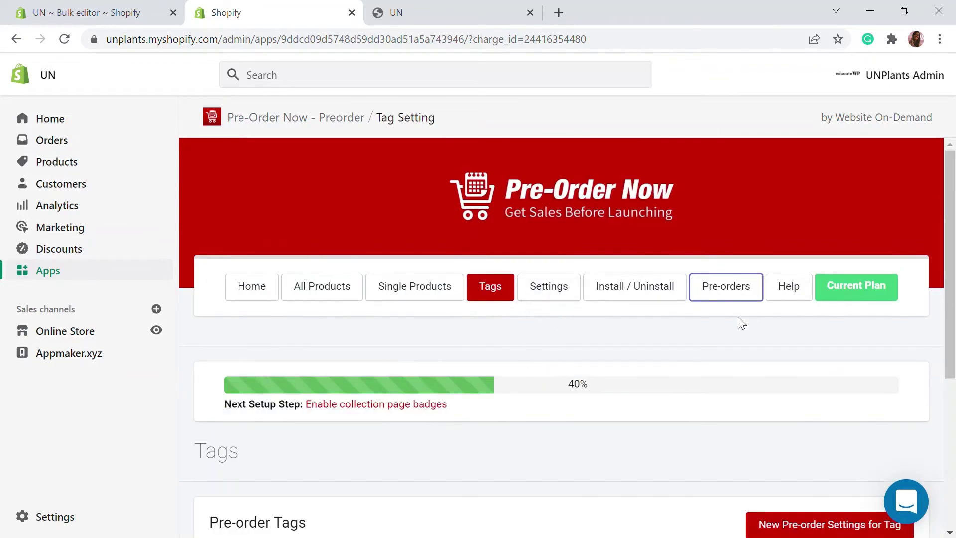
left_click(741, 289)
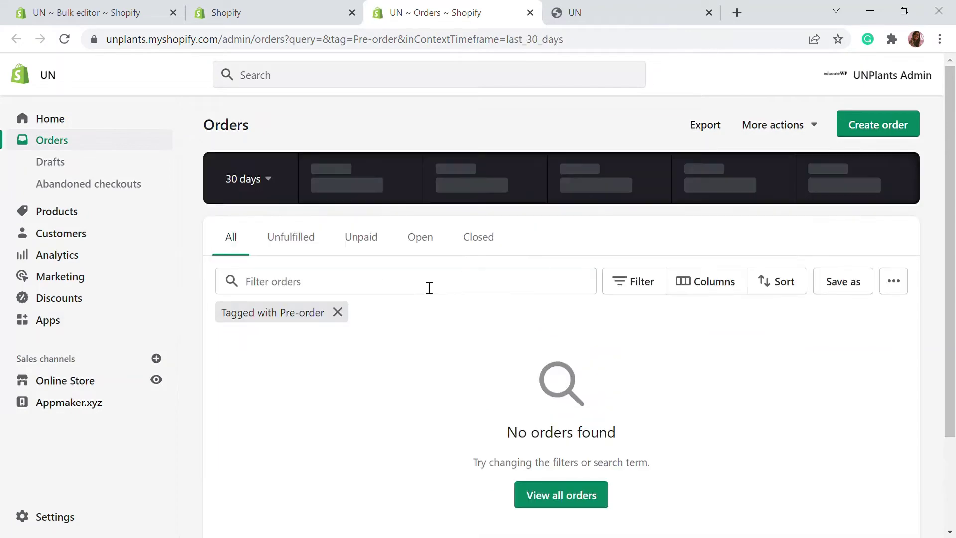
scroll(875, 385, "down", 3)
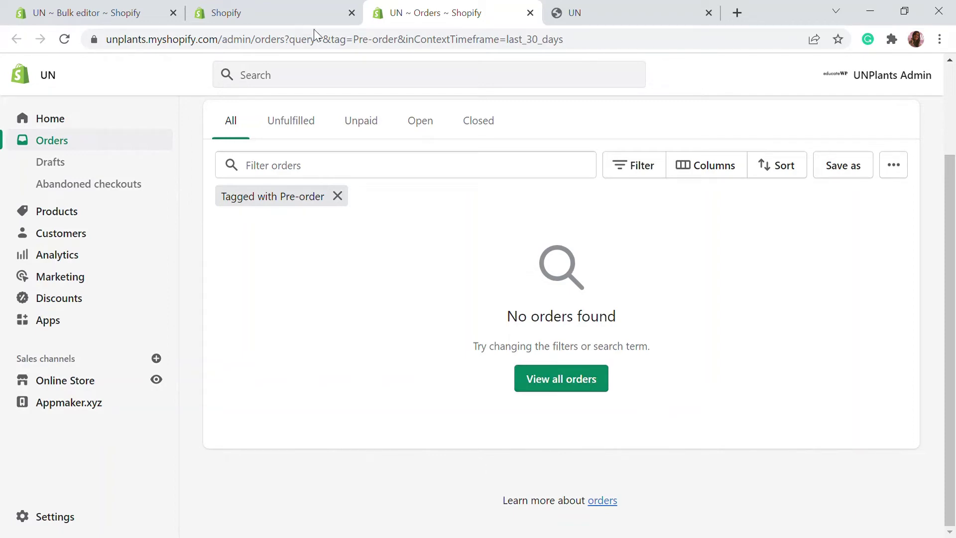
Return to Pre-Order Now and review its default settings for the pre-order button text, message and message placement.
left_click(297, 19)
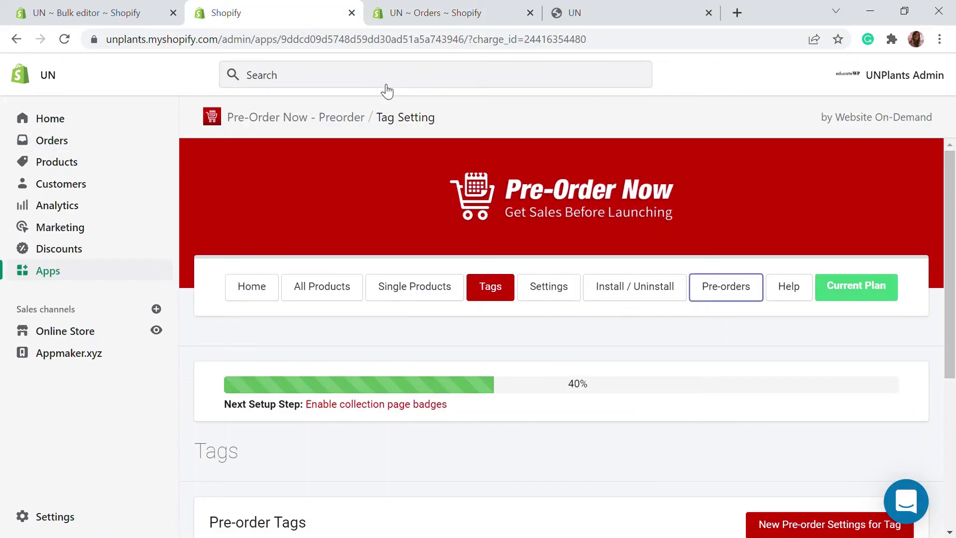
left_click(579, 286)
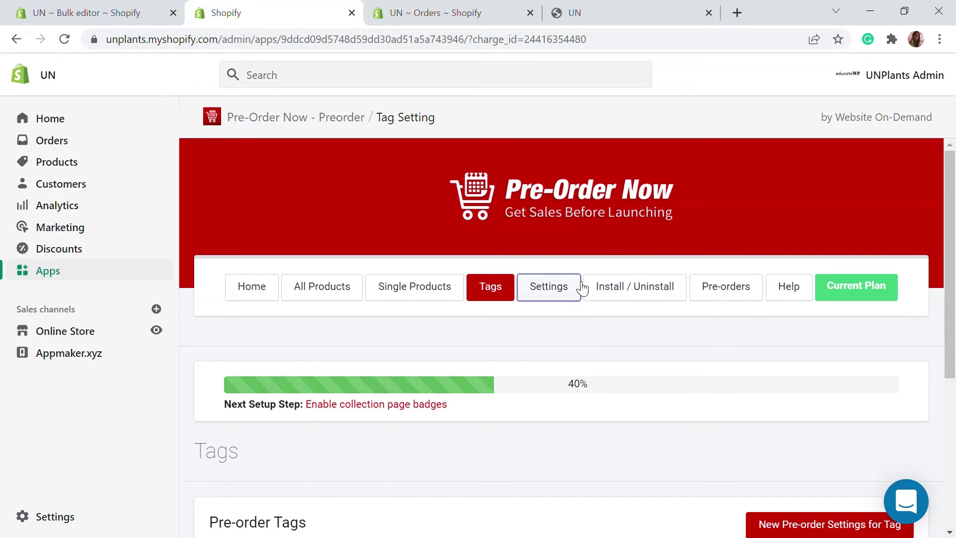
scroll(580, 283, "down", 5)
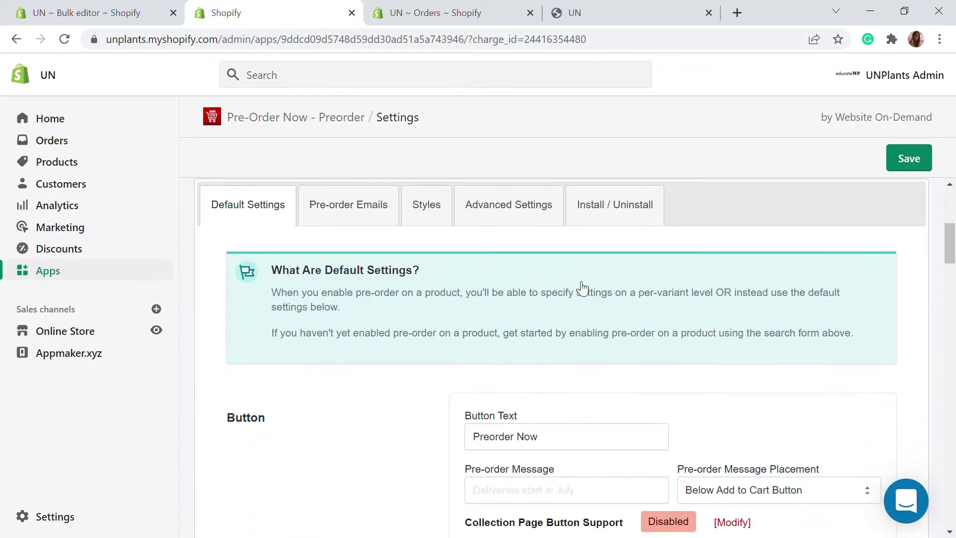
scroll(380, 347, "up", 1)
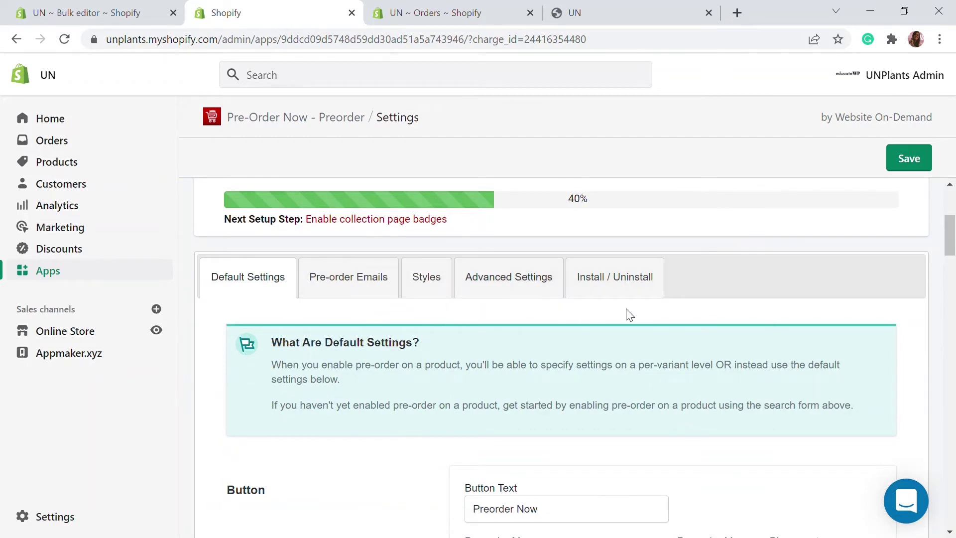
scroll(629, 318, "down", 2)
scroll(637, 323, "down", 2)
scroll(533, 324, "up", 1)
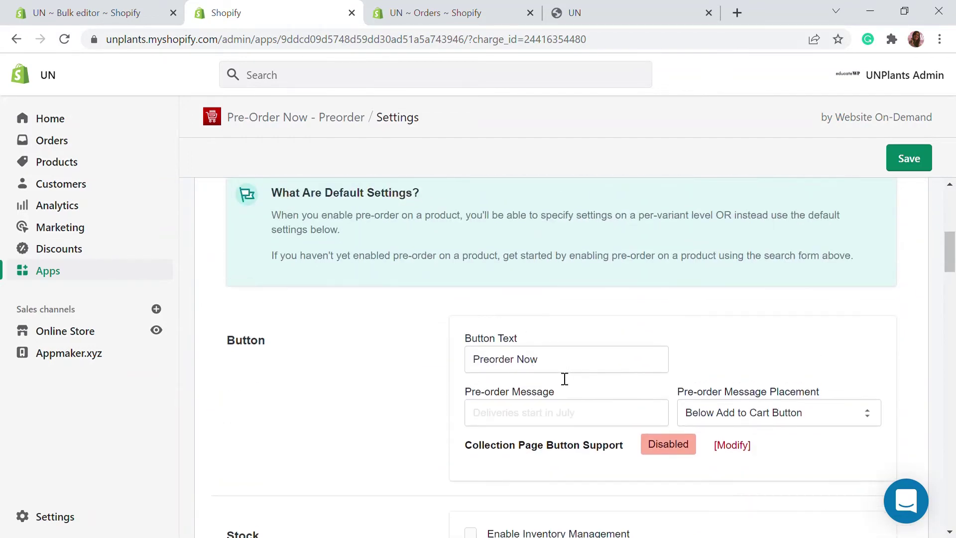
Enter "Delivery in 2-3 days after availability" as the default pre-order message.
scroll(521, 369, "down", 1)
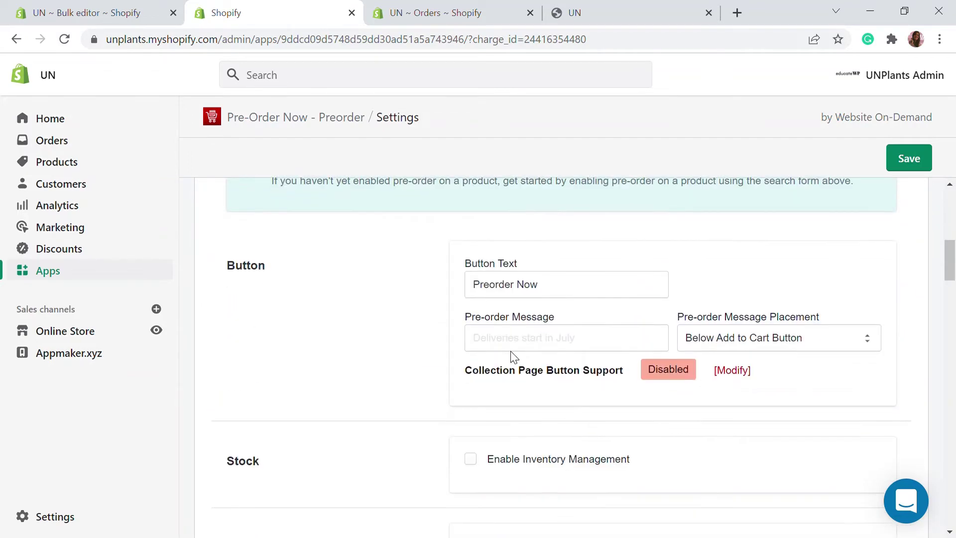
left_click(580, 348)
type("Delivery in 2-3 days after availability")
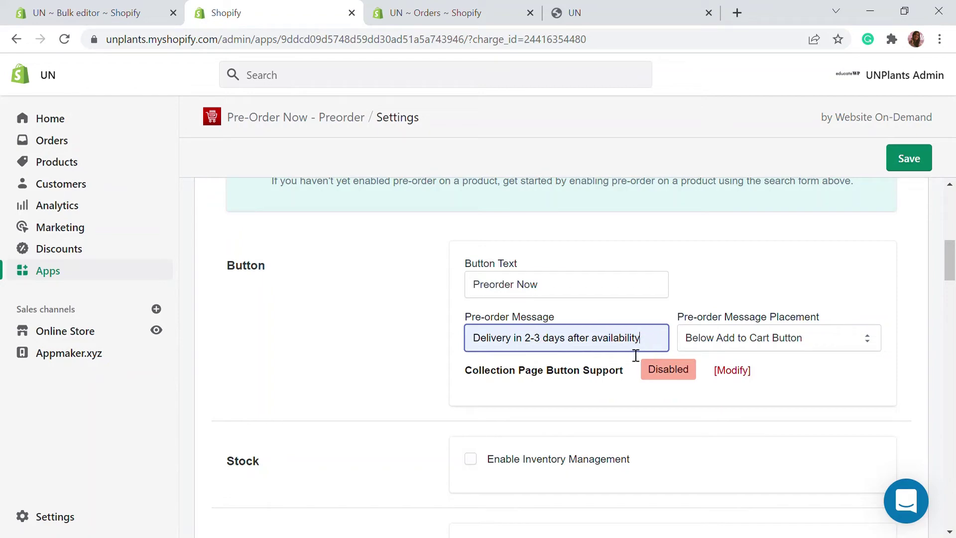
Replace the default pre-order message with "Available by Feb 15" and check the message placement options.
left_click_drag(663, 352, 380, 329)
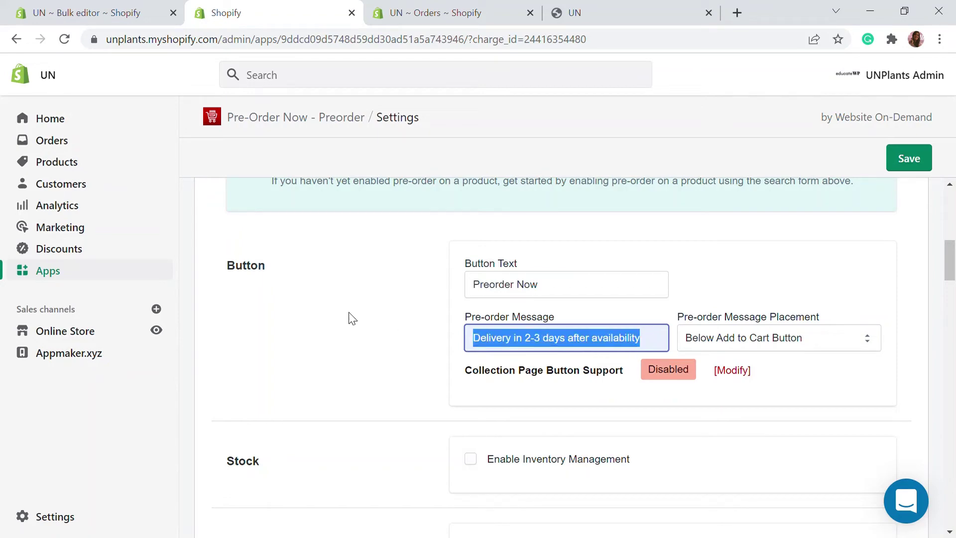
type("D")
key("BackSpace")
type("Availa")
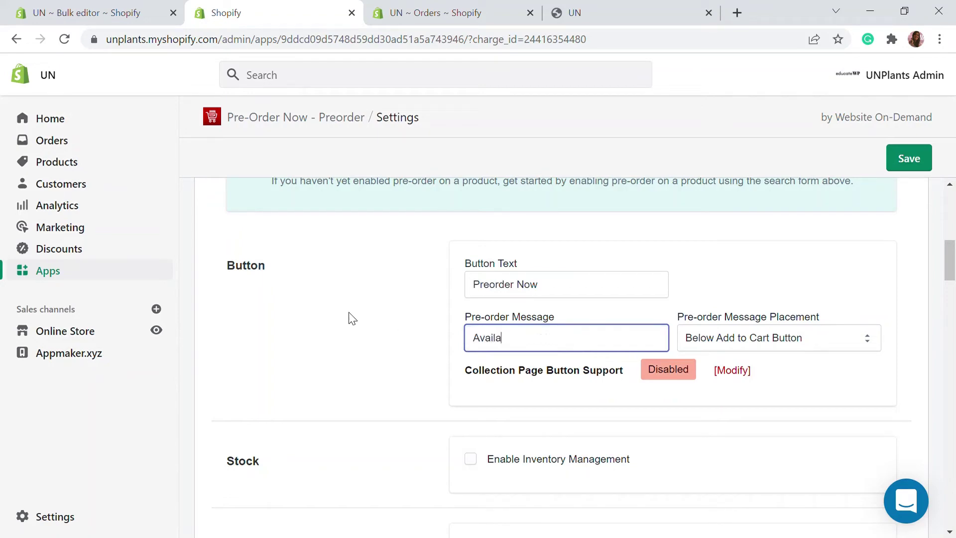
type("ble by Feb 15")
left_click(726, 339)
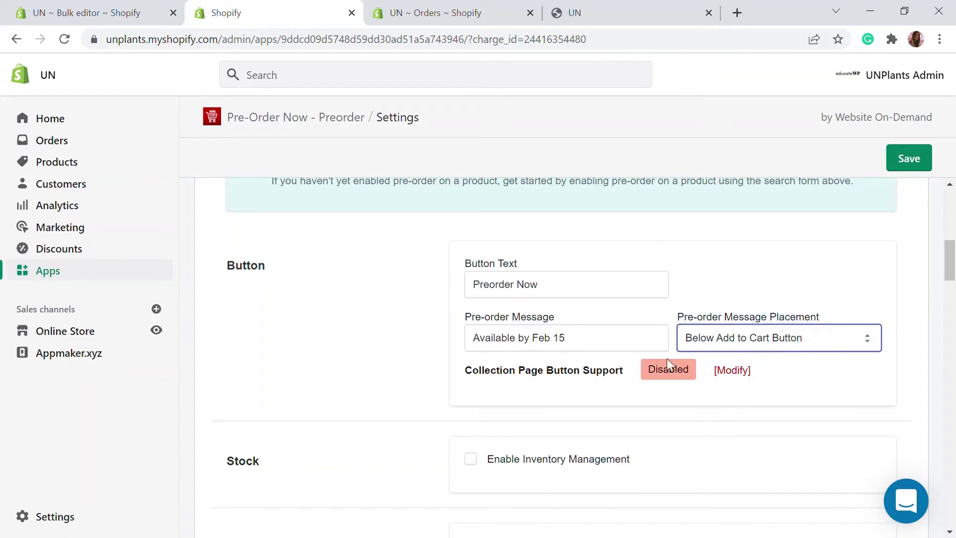
Enable Inventory Management in the Stock settings to examine its two methods, and disable it again.
scroll(833, 319, "down", 5)
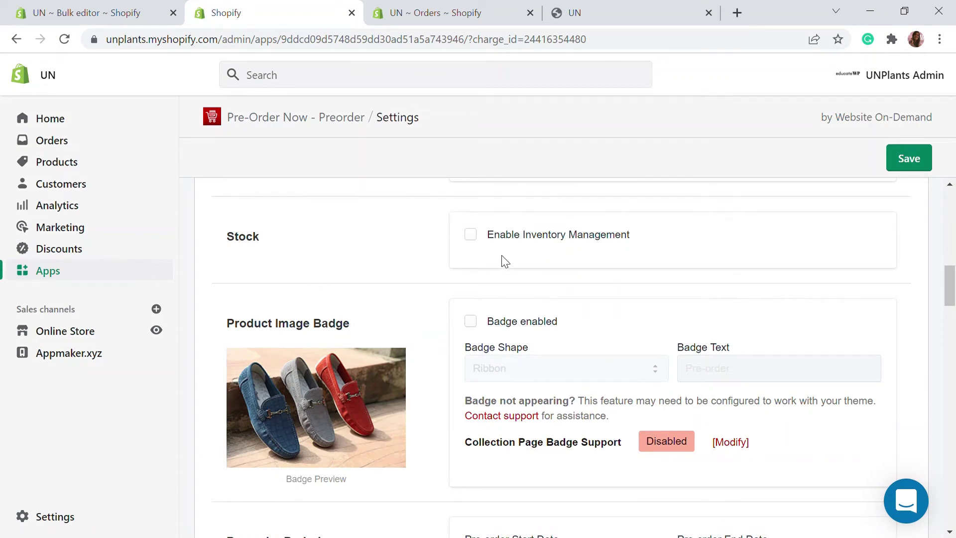
left_click(472, 235)
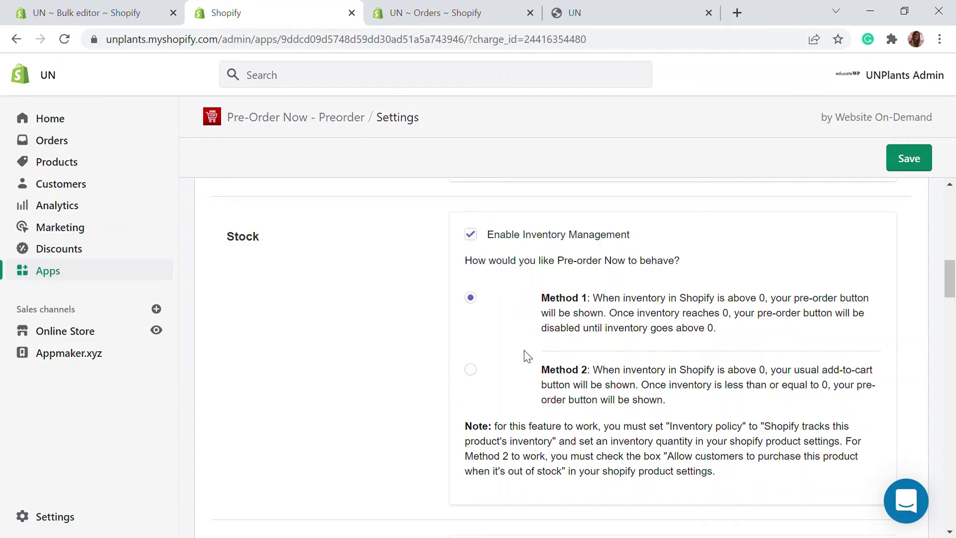
left_click(469, 234)
Enable the product image badge with the Ribbon shape and the badge text "Pre-Order Available".
scroll(548, 249, "down", 2)
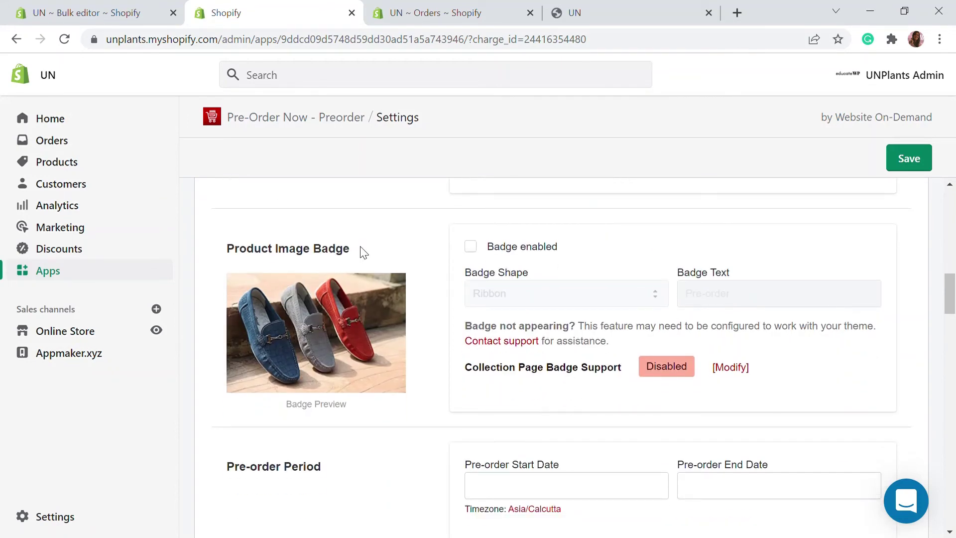
left_click(471, 248)
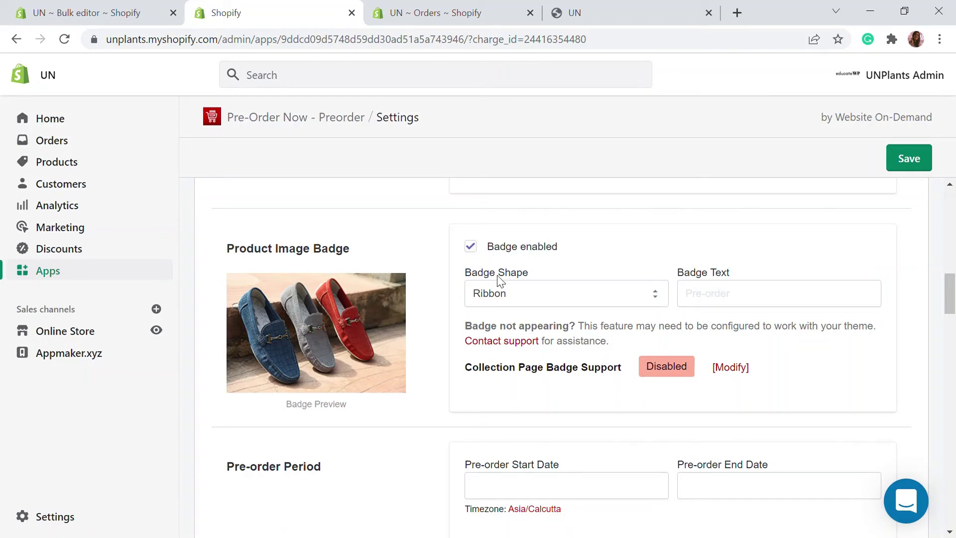
left_click(517, 300)
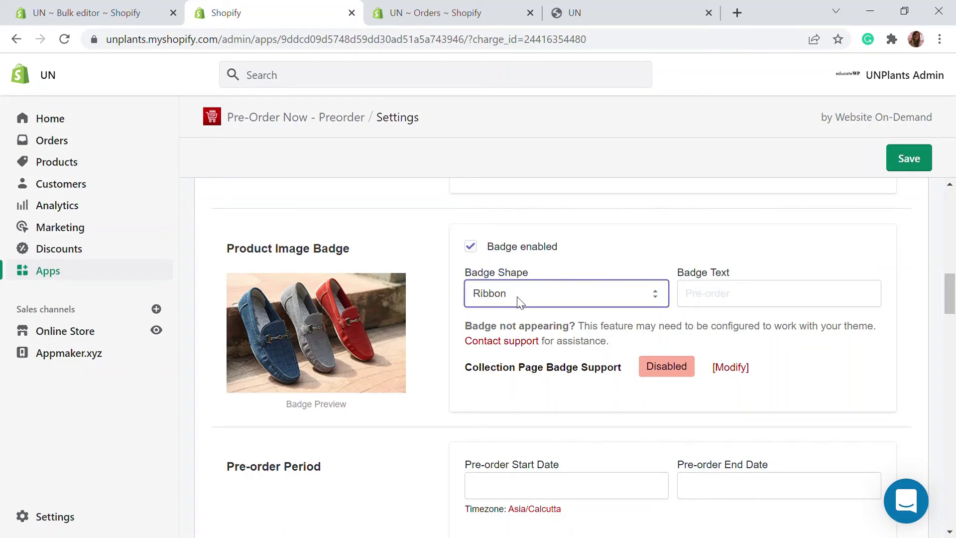
left_click(722, 296)
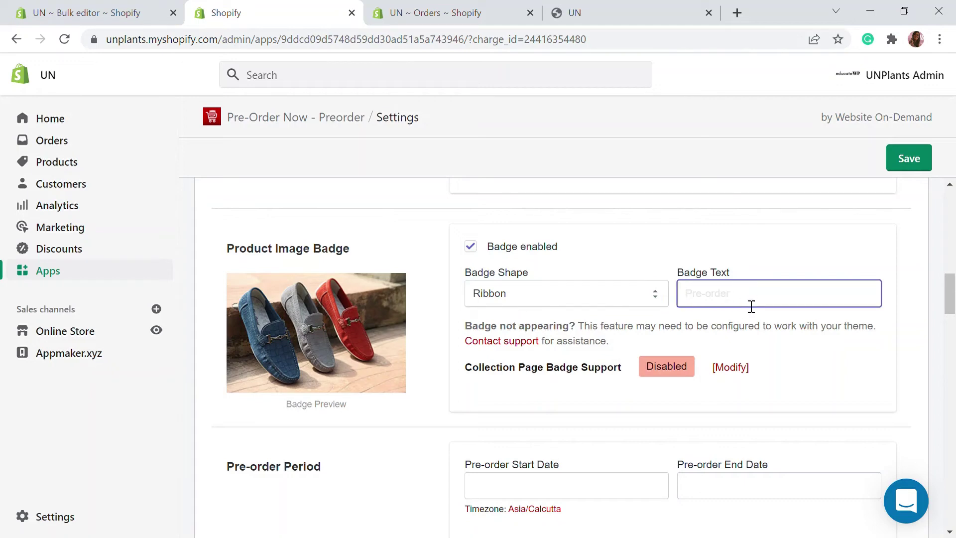
left_click(741, 323)
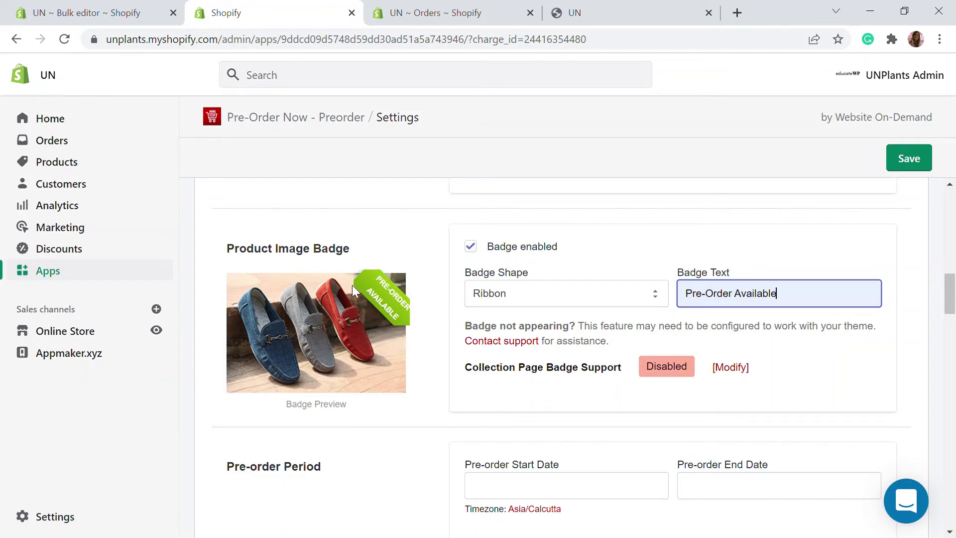
Shorten the product image badge's text to "Pre-Order".
scroll(552, 396, "down", 1)
scroll(528, 391, "up", 1)
left_click_drag(803, 295, 734, 295)
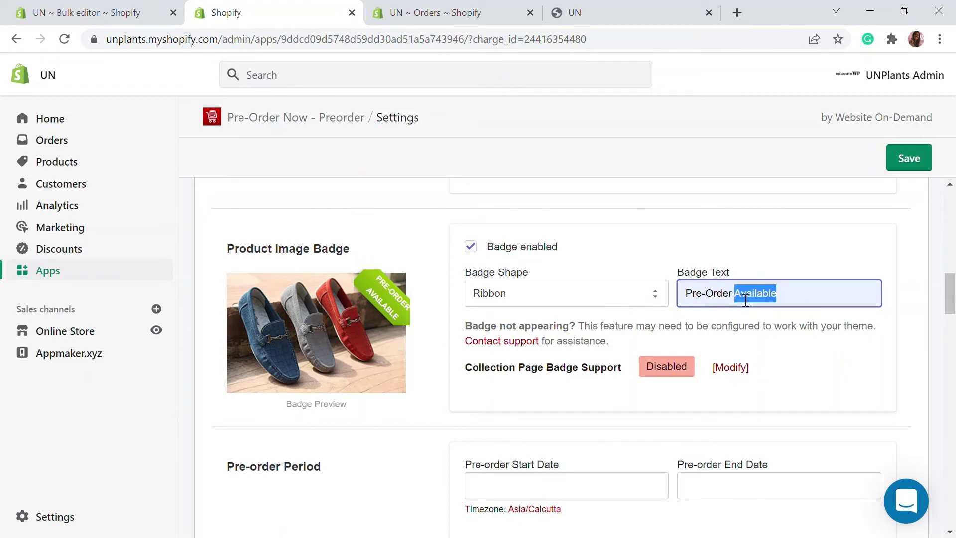
key("BackSpace")
left_click(726, 257)
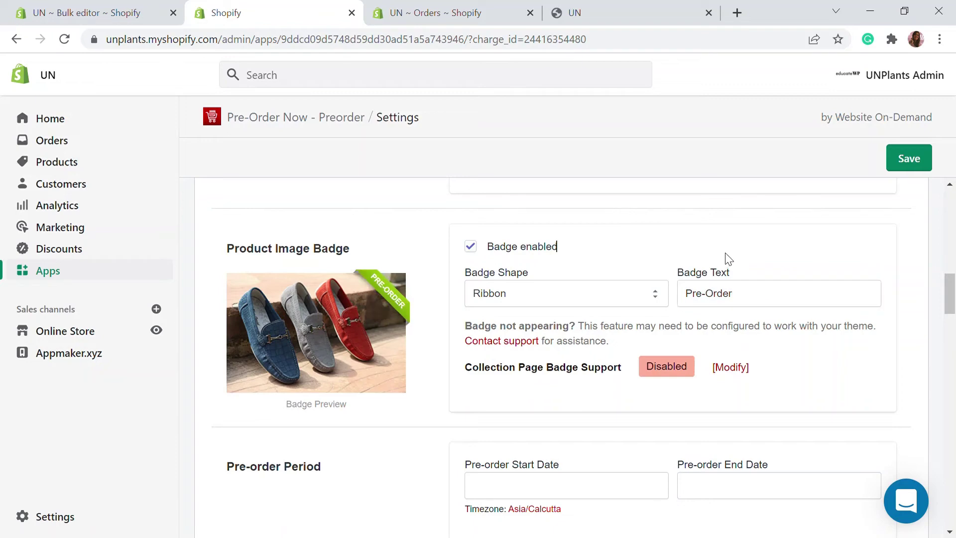
Preview the product image badge in the Circle shape and switch it back to Ribbon.
left_click(616, 307)
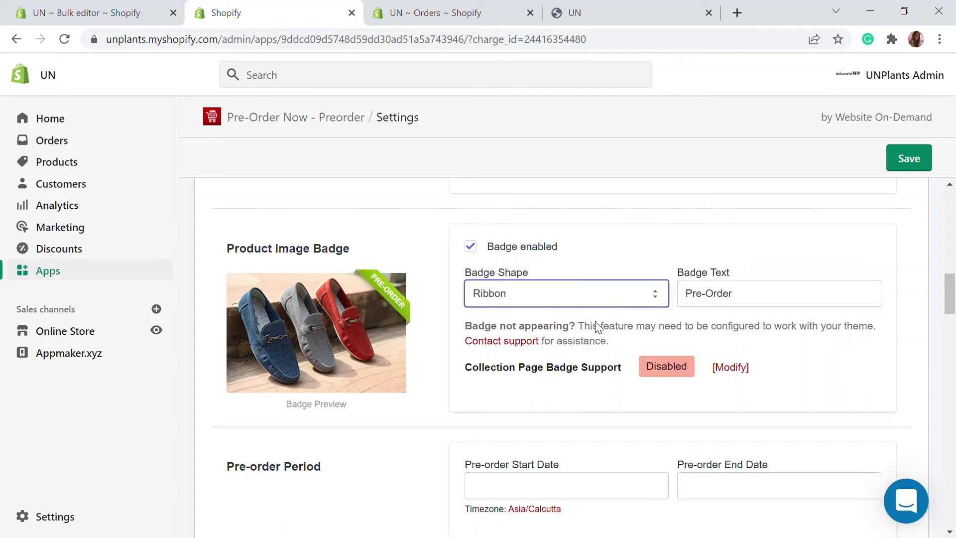
left_click(599, 325)
left_click(630, 309)
left_click(600, 338)
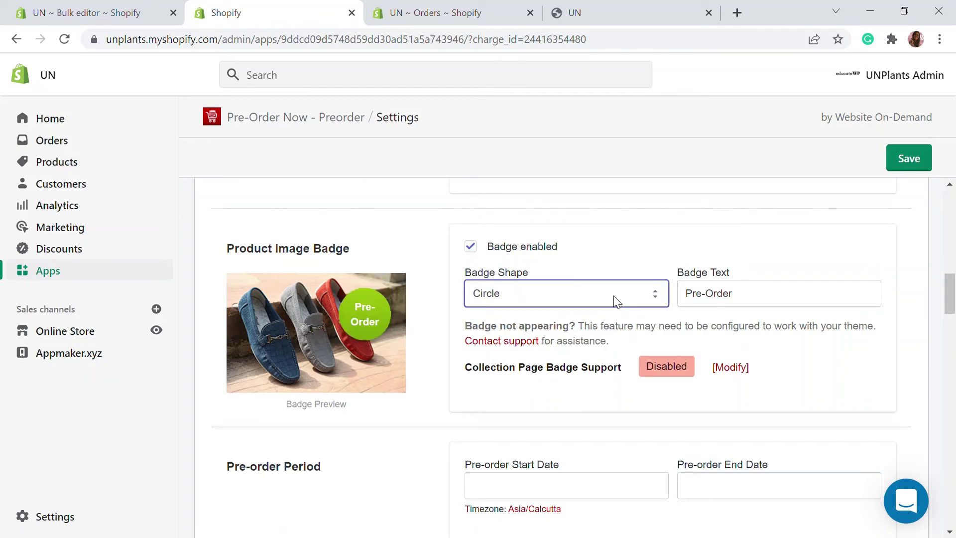
left_click(650, 306)
left_click(554, 313)
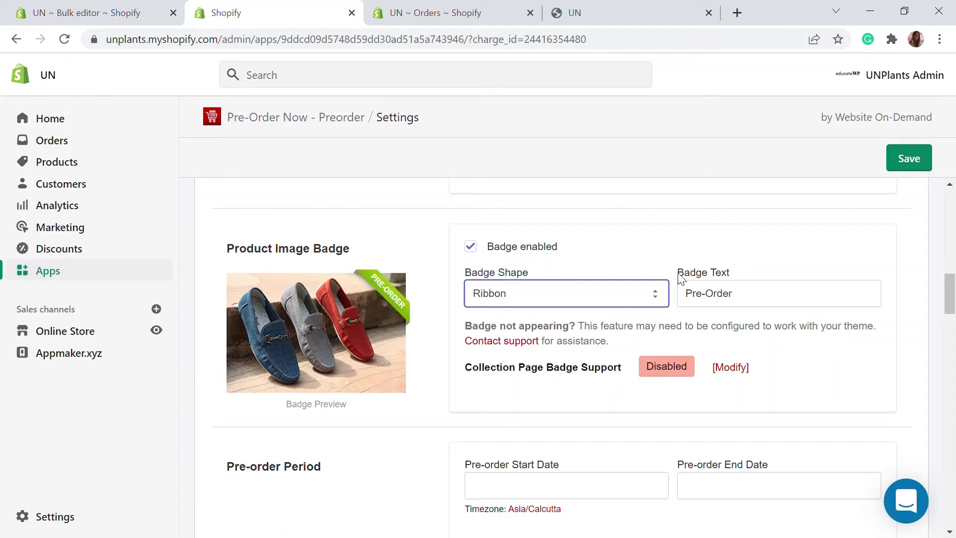
Set the default pre-order discount type to Percentage with a discount of 5%.
scroll(758, 344, "down", 1)
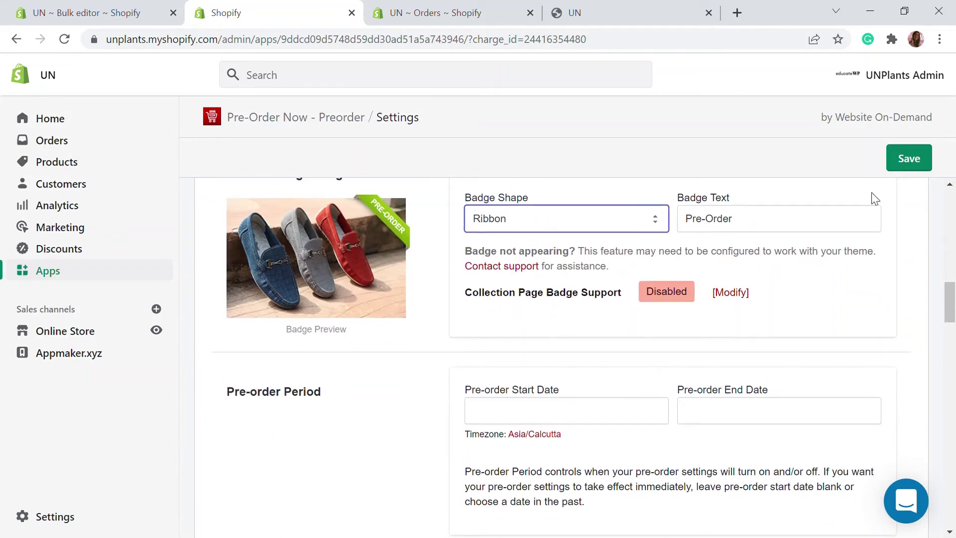
scroll(556, 286, "down", 2)
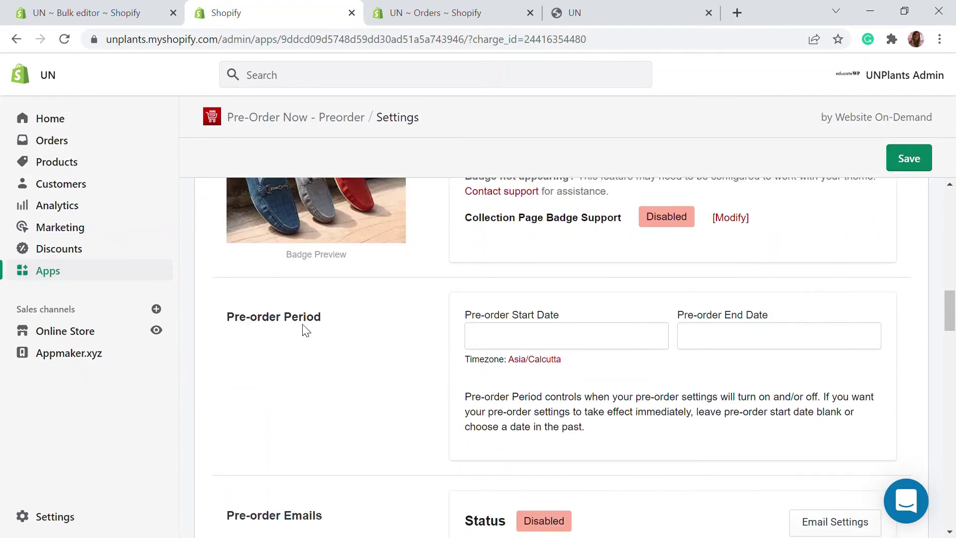
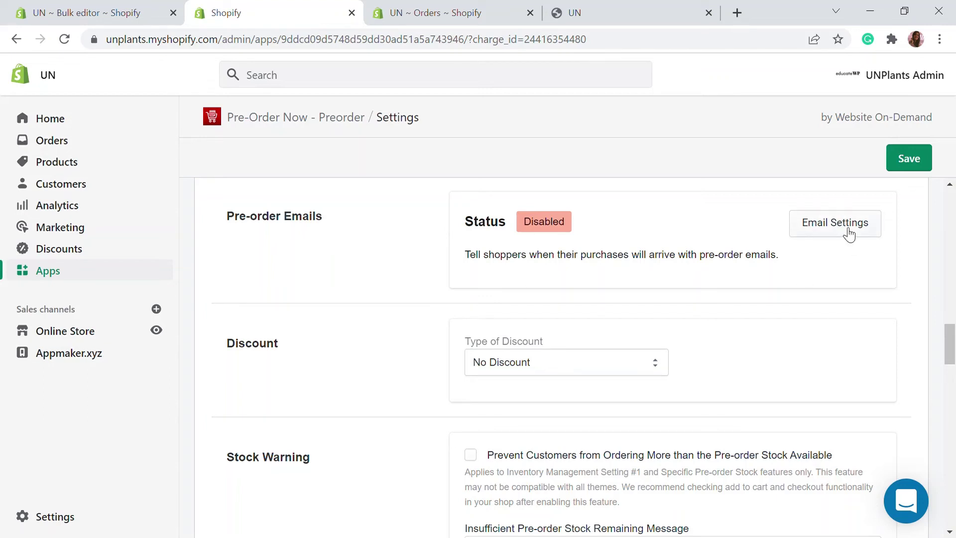
left_click(577, 370)
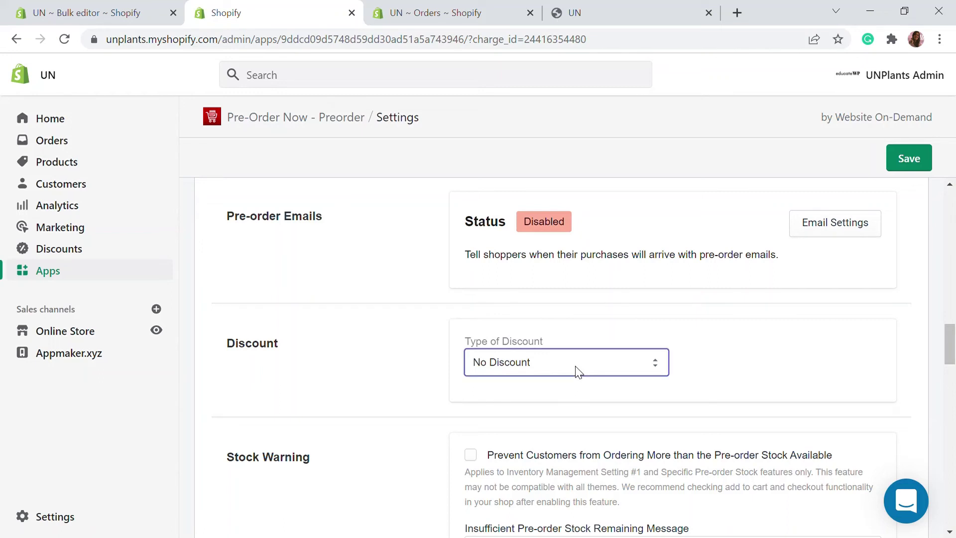
left_click(577, 406)
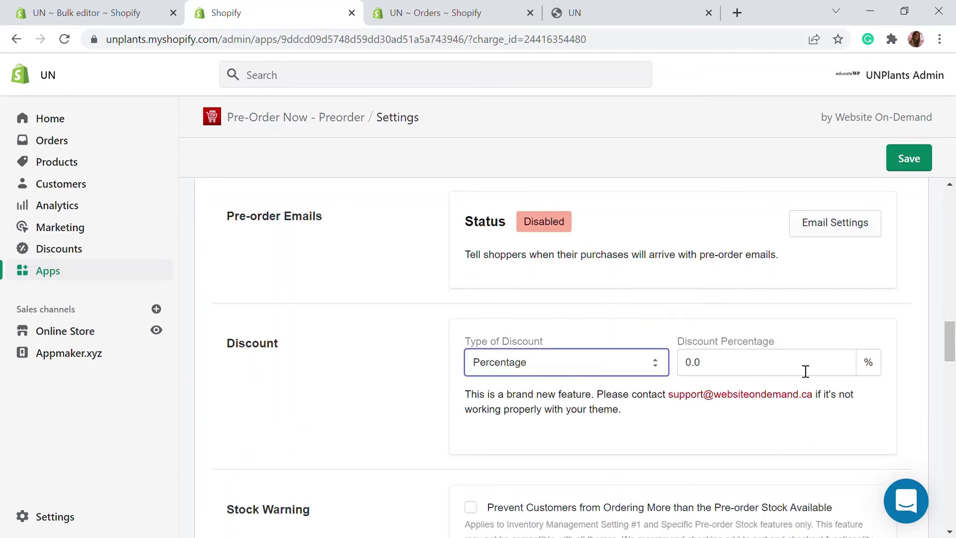
double_click(695, 366)
type("5")
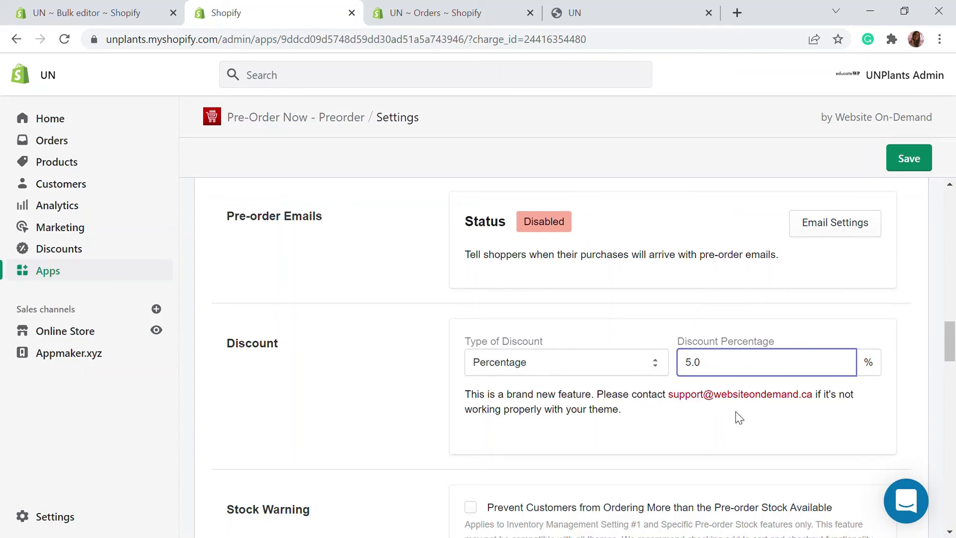
scroll(739, 418, "down", 1)
left_click(735, 359)
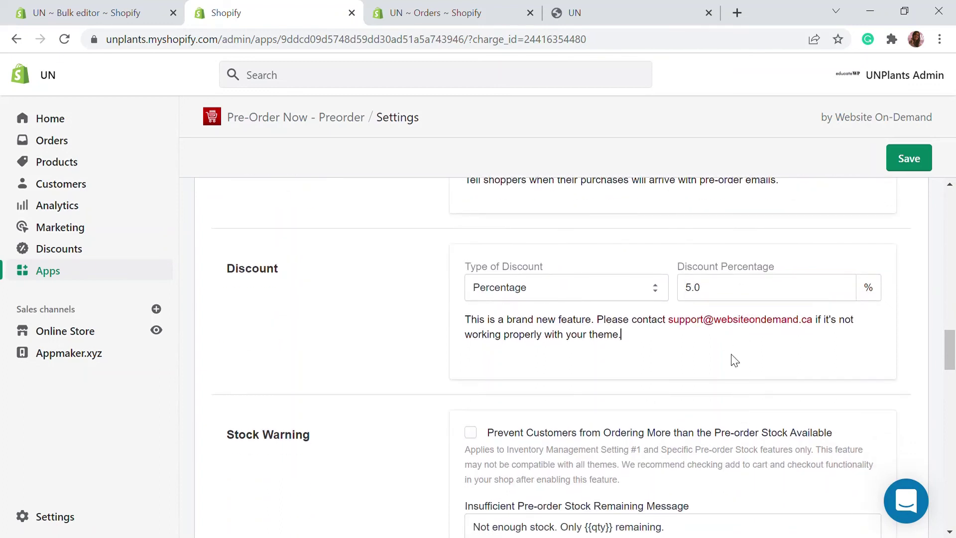
Enable the stock warning that prevents customers from ordering more than the pre-order stock available.
scroll(734, 359, "down", 2)
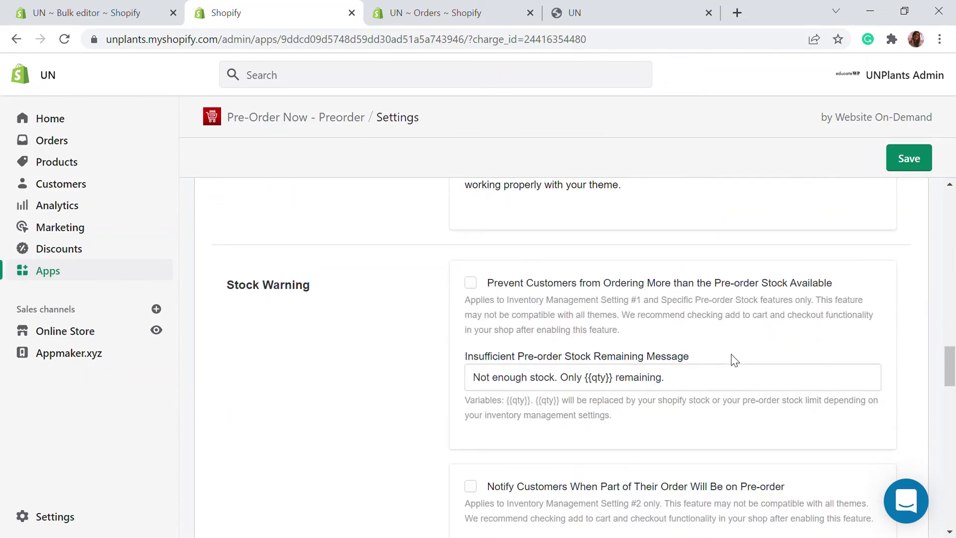
left_click(471, 284)
scroll(597, 309, "down", 5)
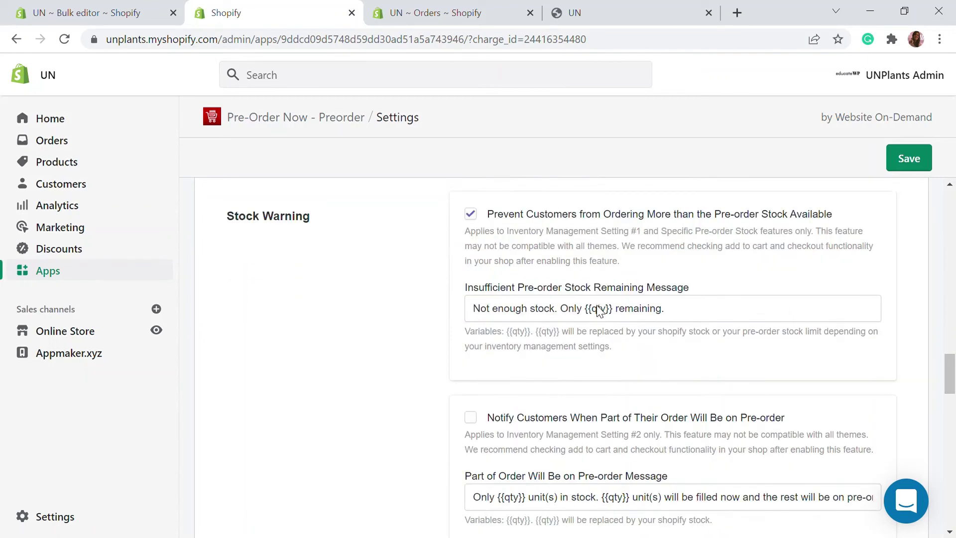
Enable the mixed cart pop-up warning for carts containing both pre-order and in-stock items.
scroll(587, 386, "down", 7)
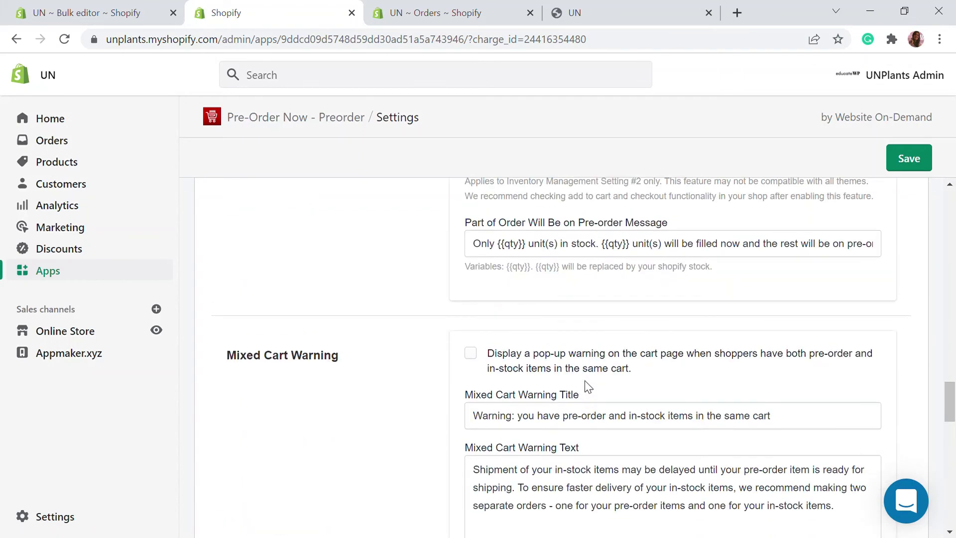
scroll(419, 244, "up", 3)
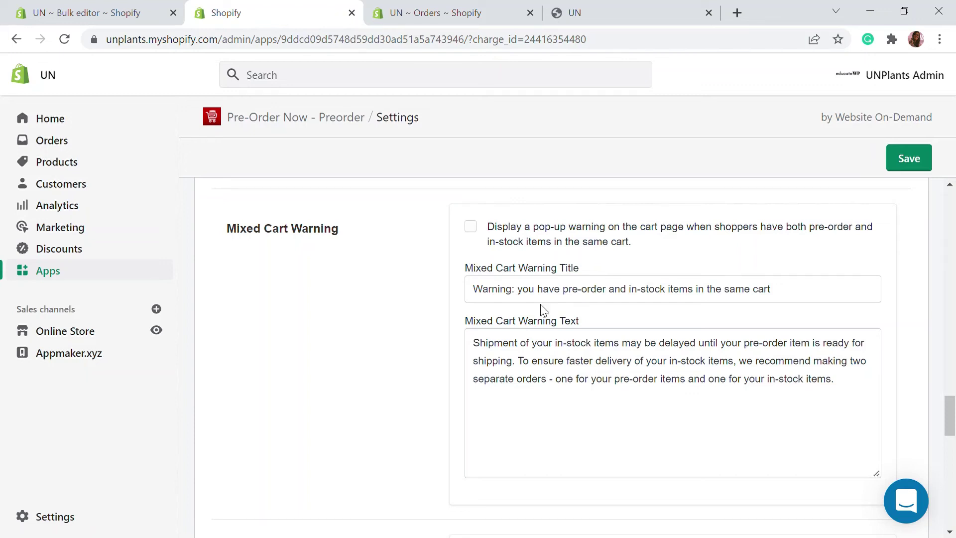
left_click(471, 228)
Review the order management and product page options, and enable displaying badges on the homepage and collection pages.
scroll(546, 309, "down", 5)
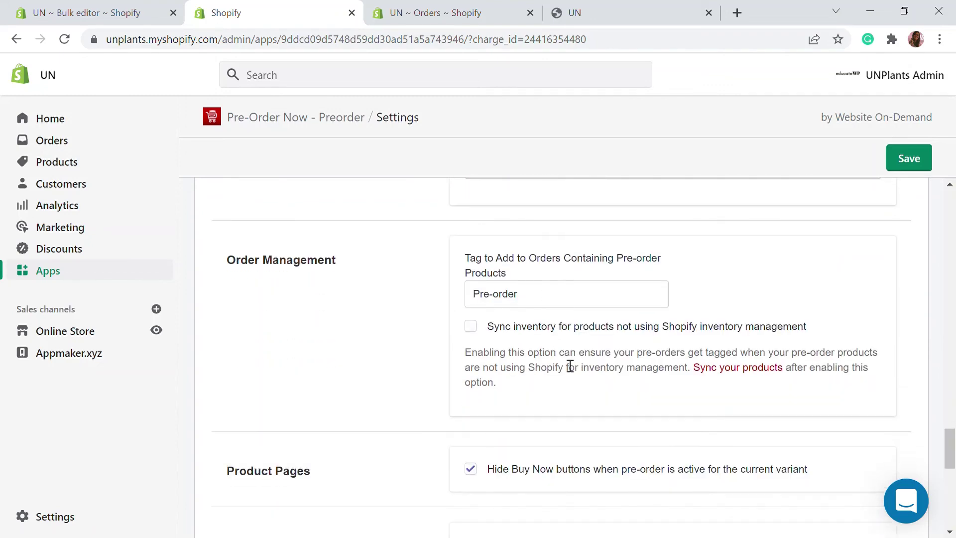
scroll(570, 366, "down", 7)
scroll(378, 319, "up", 4)
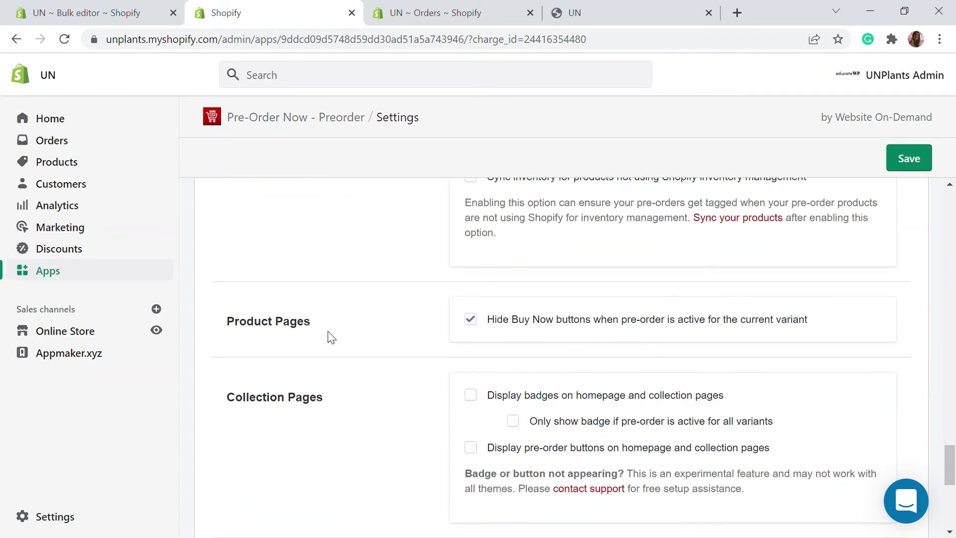
scroll(379, 329, "down", 1)
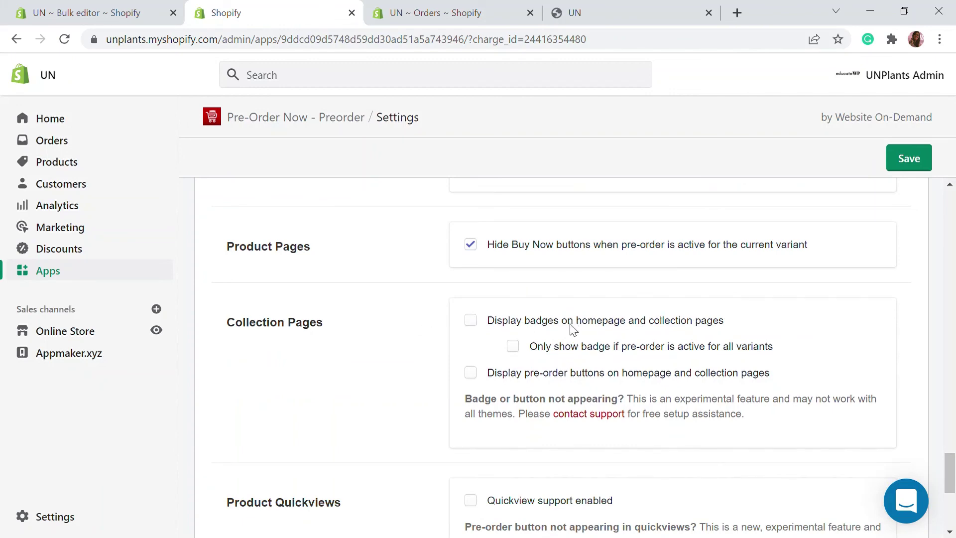
left_click(476, 323)
Set the cart label key to "Notes -" and save the default settings.
scroll(572, 343, "down", 6)
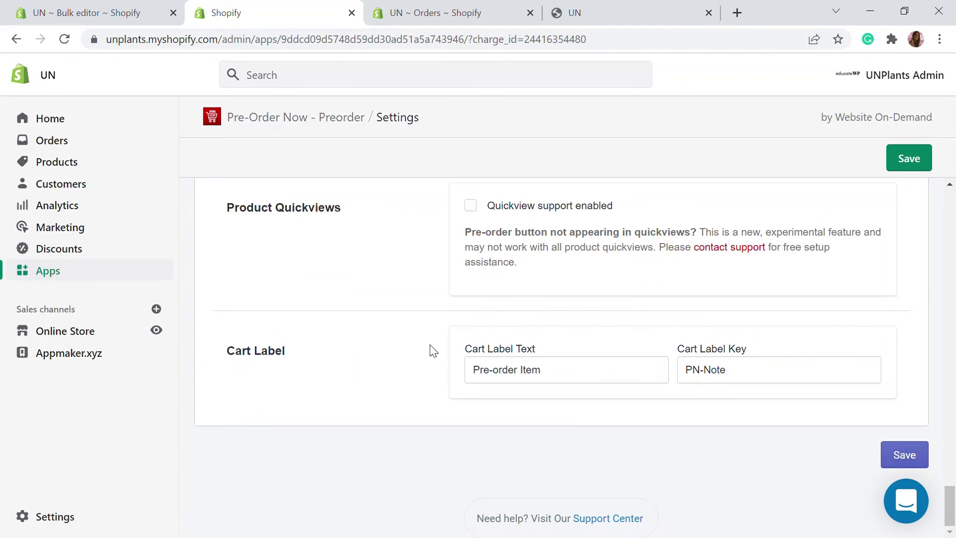
left_click(733, 370)
key("ctrl+a")
type("Notes -")
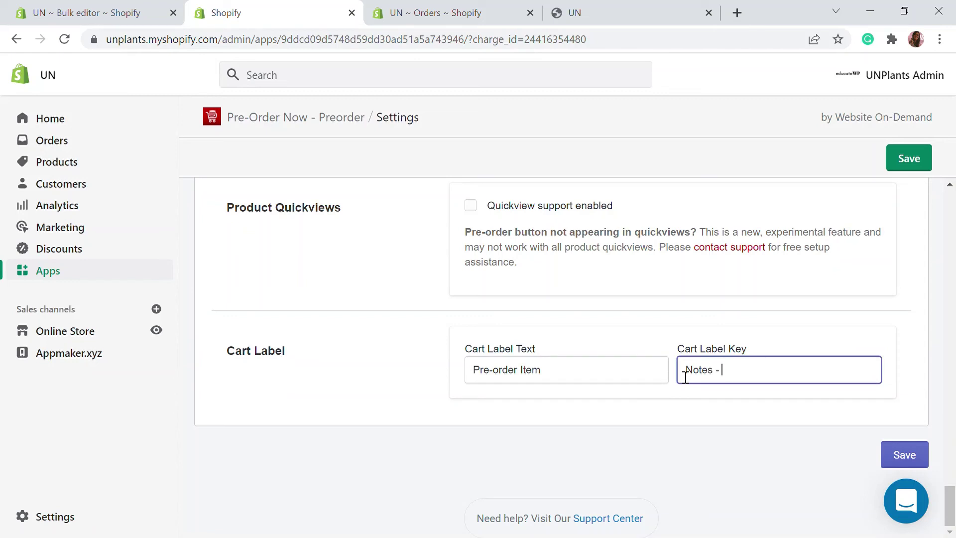
left_click(906, 158)
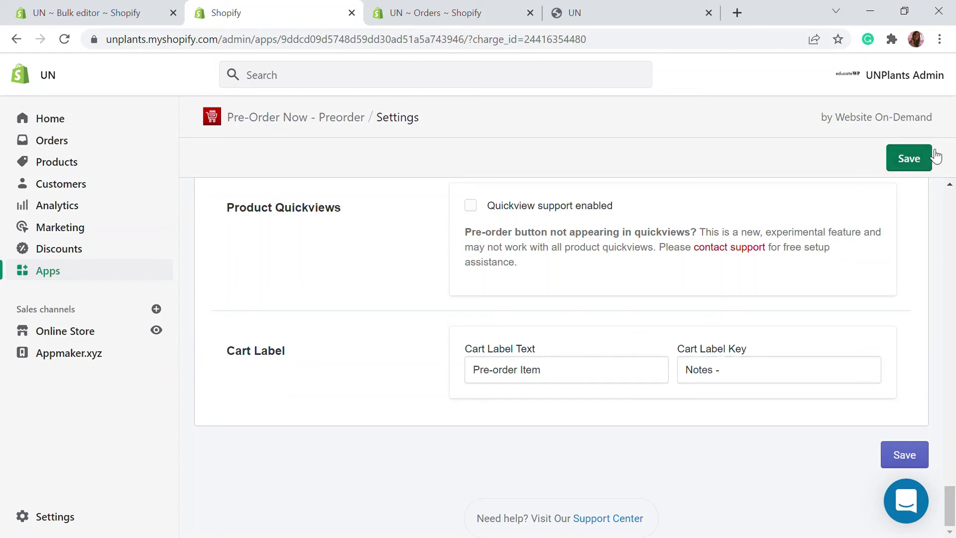
scroll(821, 269, "up", 10)
scroll(807, 322, "down", 10)
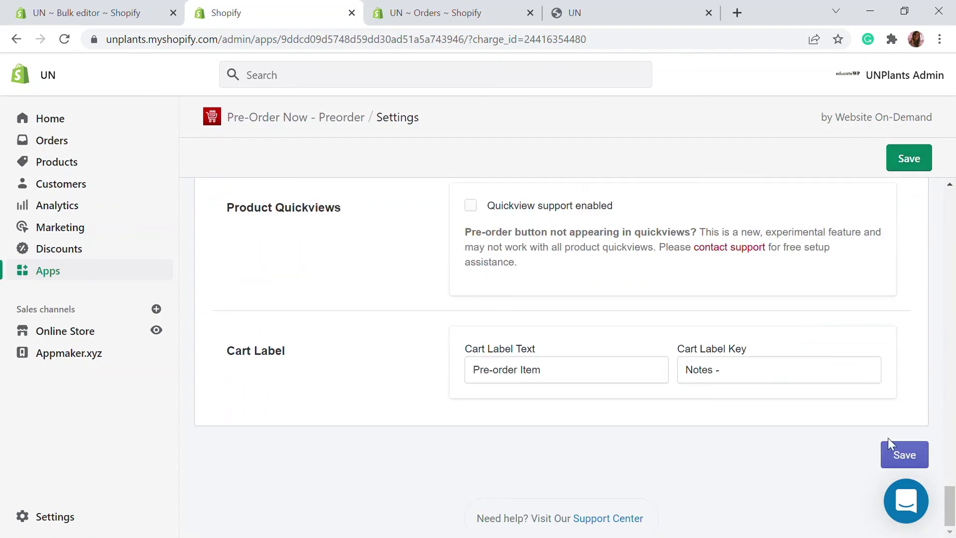
Submit the default pre-order settings for saving and check the setup status.
left_click(901, 454)
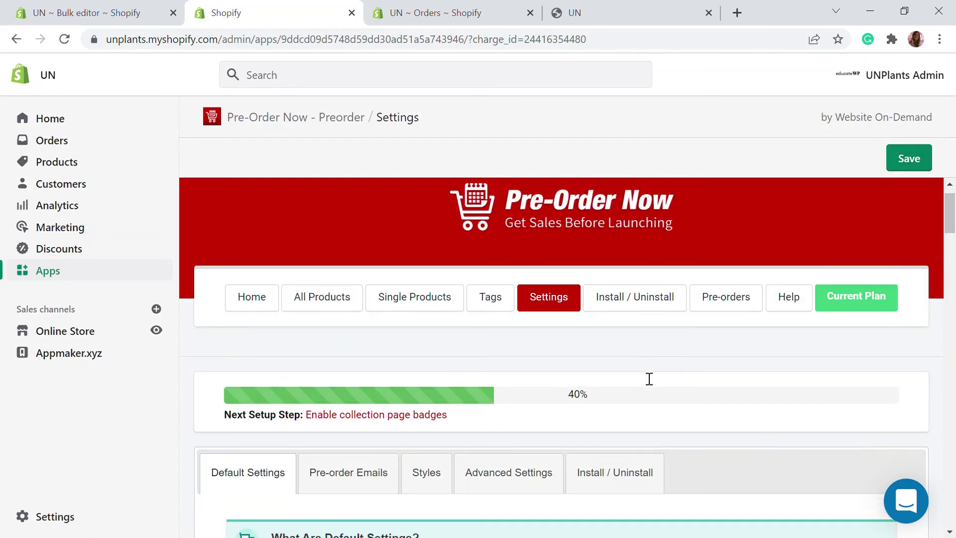
scroll(533, 326, "down", 5)
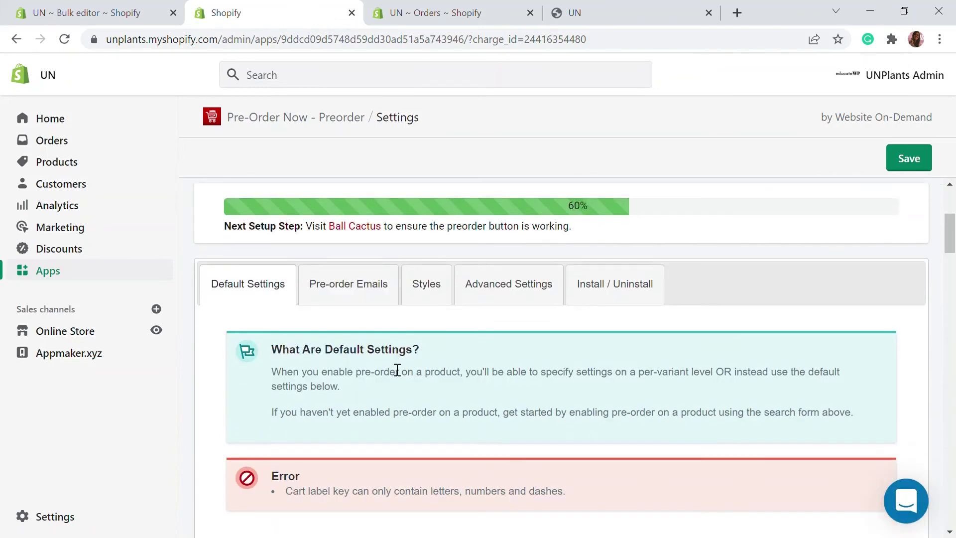
Review the pre-order email settings, covering activation pricing, sender address, email template and the BCC option.
left_click(351, 290)
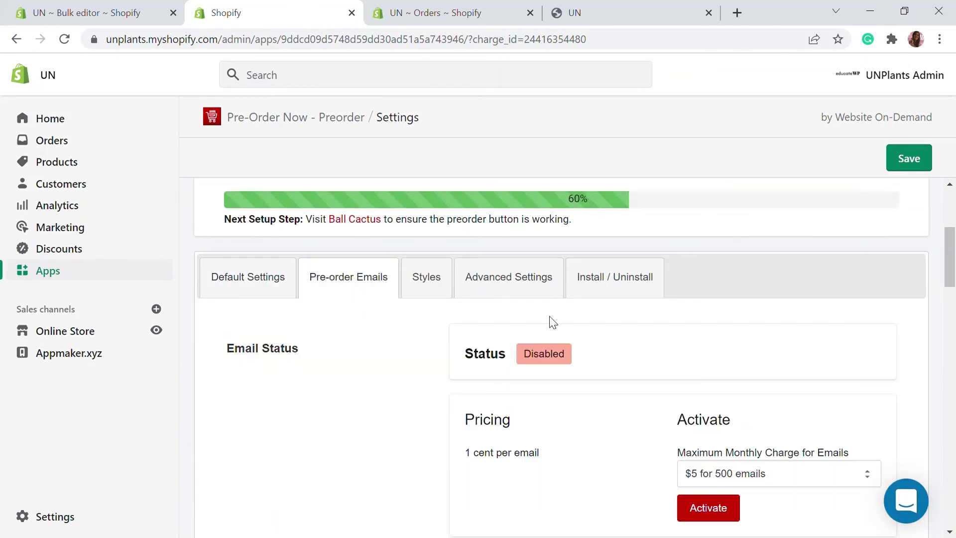
scroll(359, 282, "down", 2)
scroll(398, 285, "down", 2)
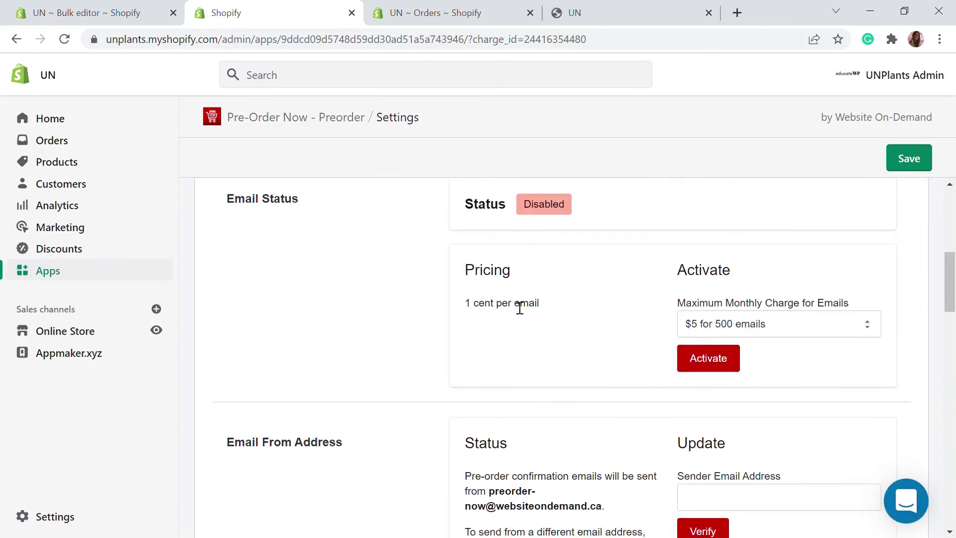
scroll(283, 253, "up", 2)
scroll(450, 306, "down", 2)
scroll(529, 333, "down", 2)
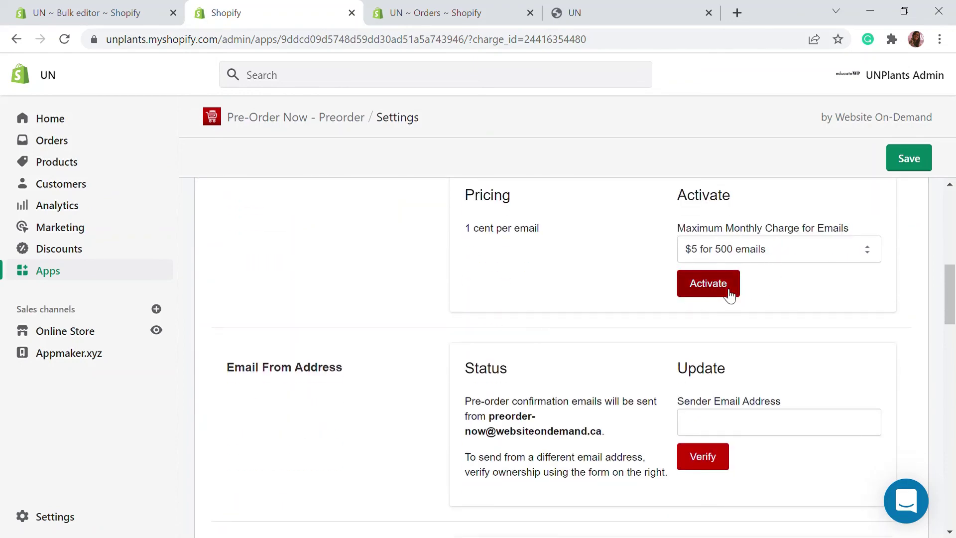
scroll(620, 244, "down", 4)
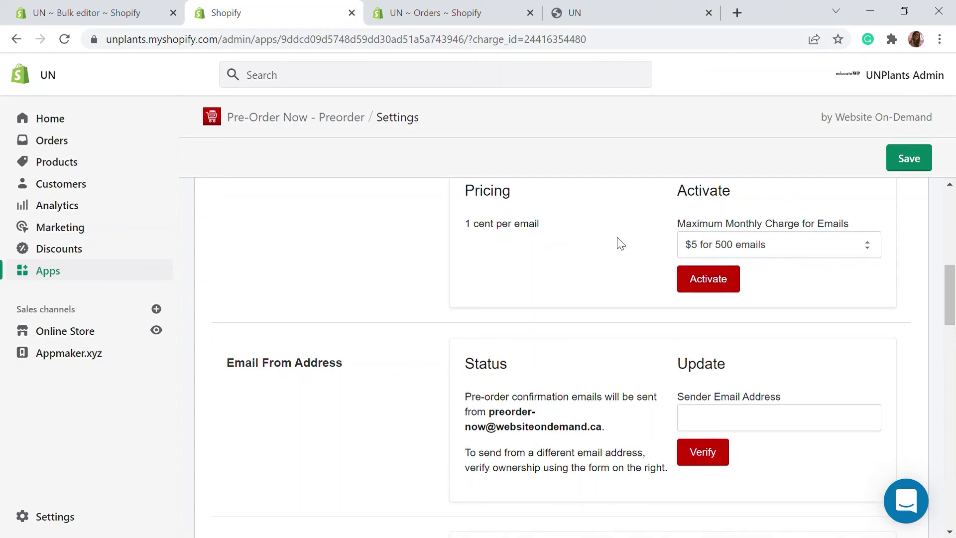
scroll(619, 244, "down", 3)
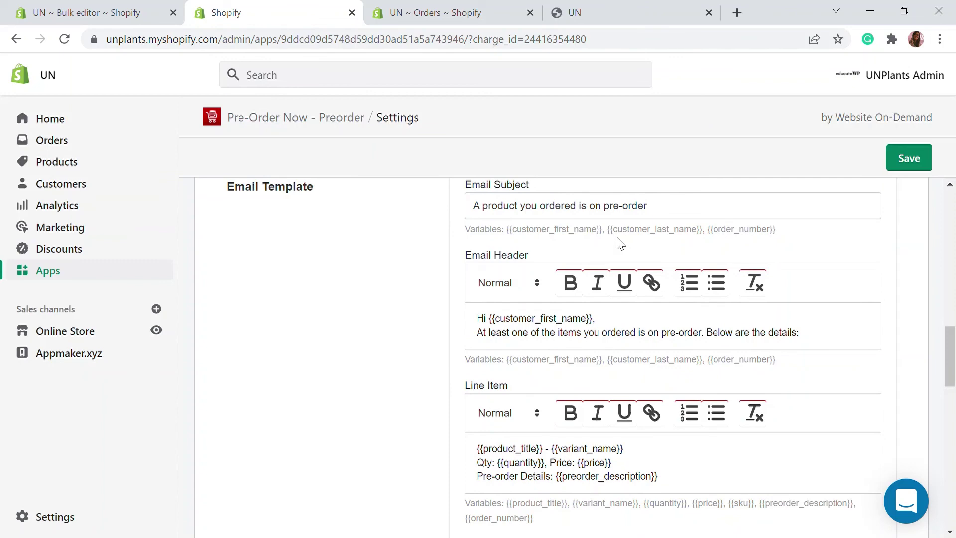
scroll(619, 244, "down", 8)
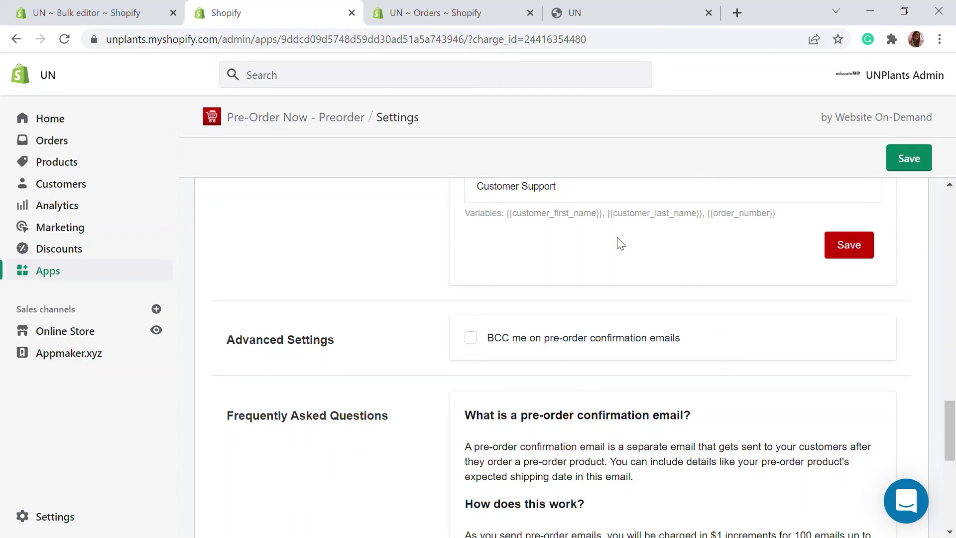
scroll(620, 244, "up", 7)
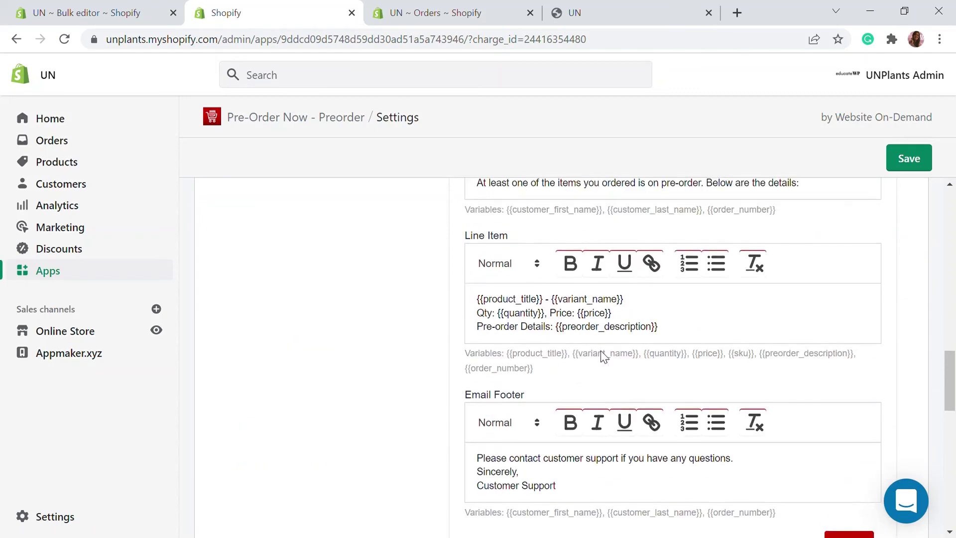
scroll(611, 368, "down", 6)
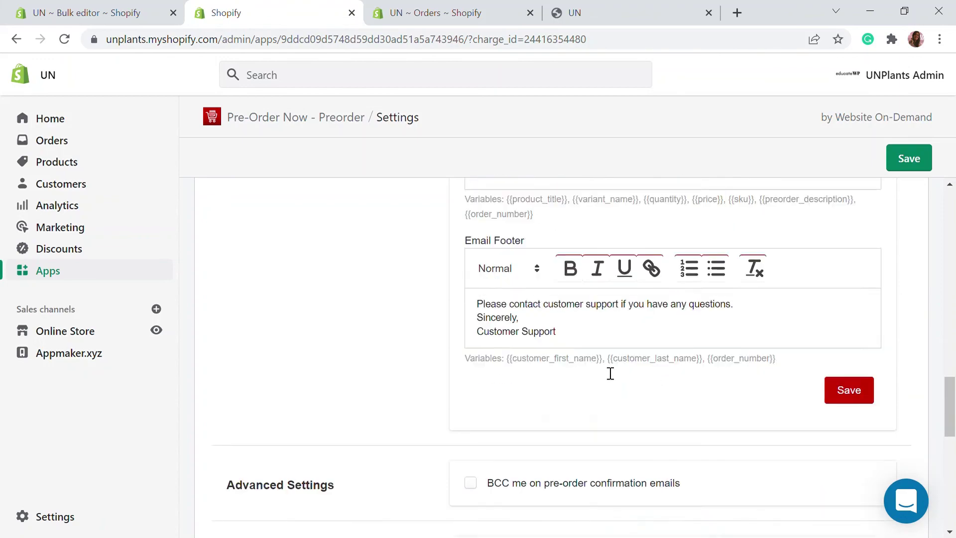
scroll(611, 374, "down", 4)
scroll(503, 233, "up", 1)
scroll(494, 324, "down", 5)
scroll(358, 260, "up", 12)
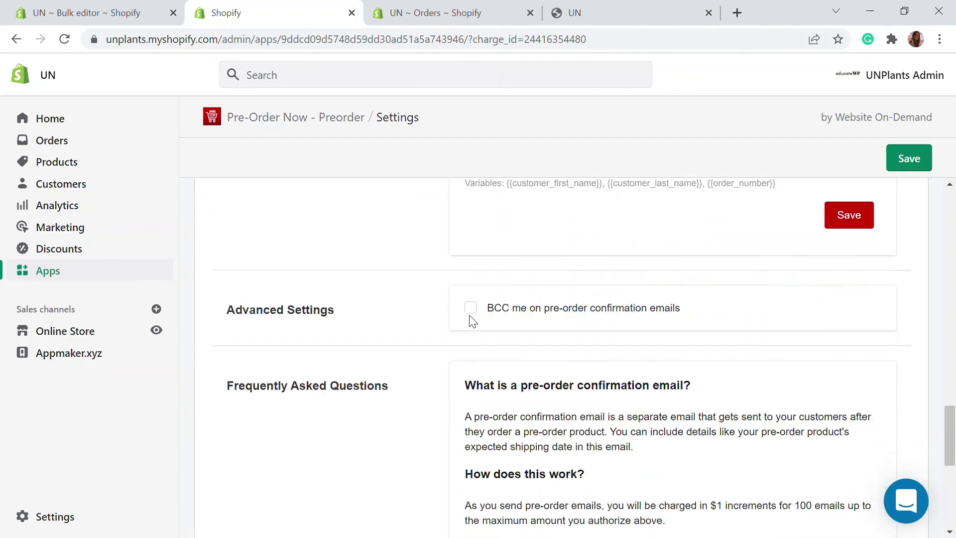
scroll(471, 321, "up", 15)
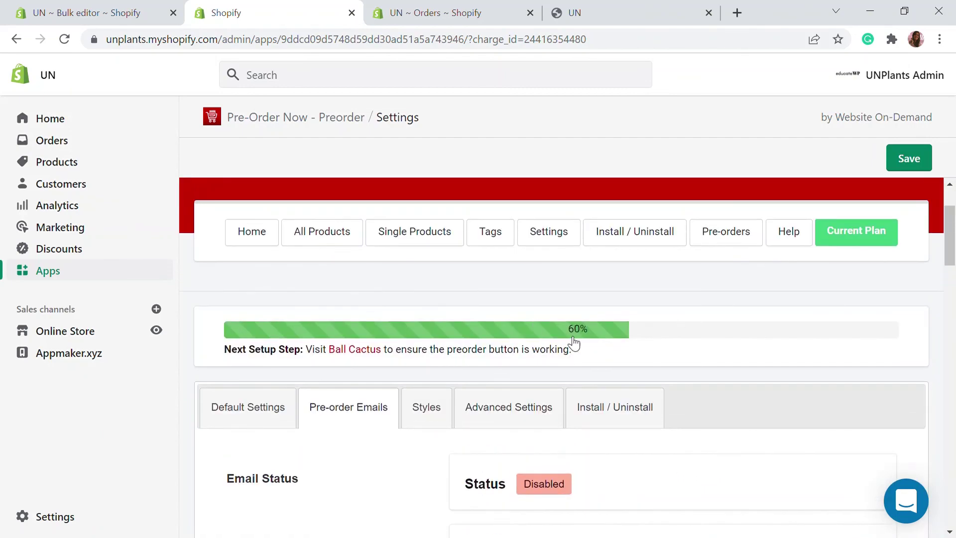
Review the front-end style options for the button, message and badge, and save the settings without overriding any styles.
scroll(561, 378, "down", 3)
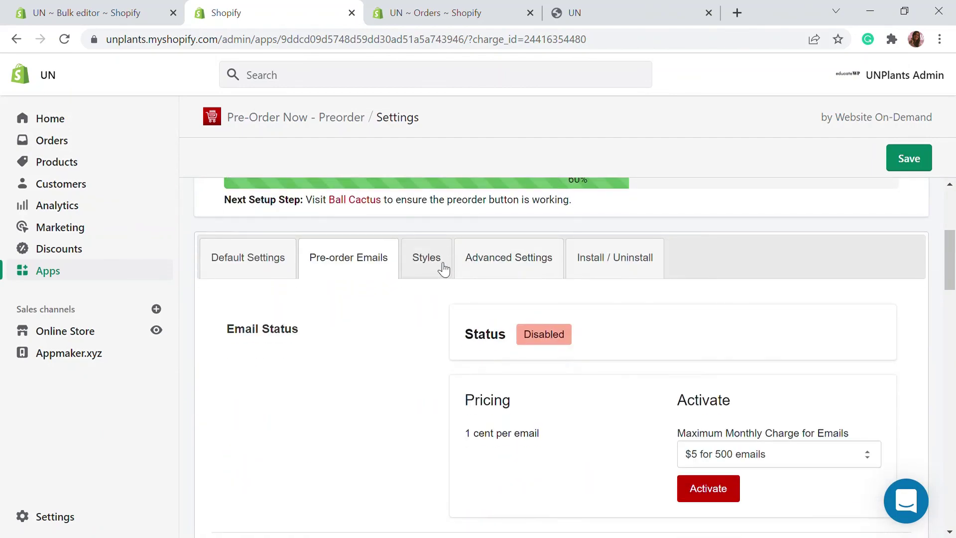
left_click(426, 261)
scroll(517, 302, "down", 5)
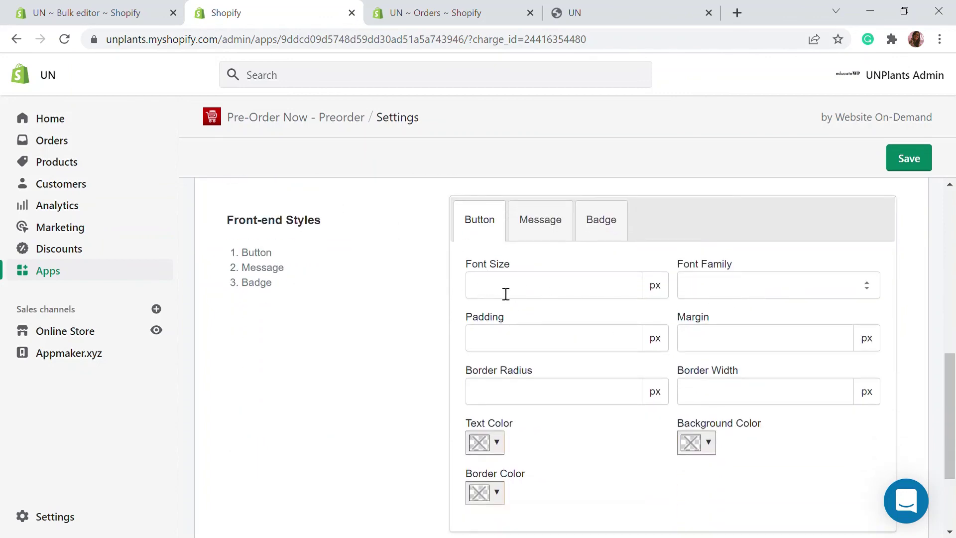
left_click(545, 232)
left_click(627, 220)
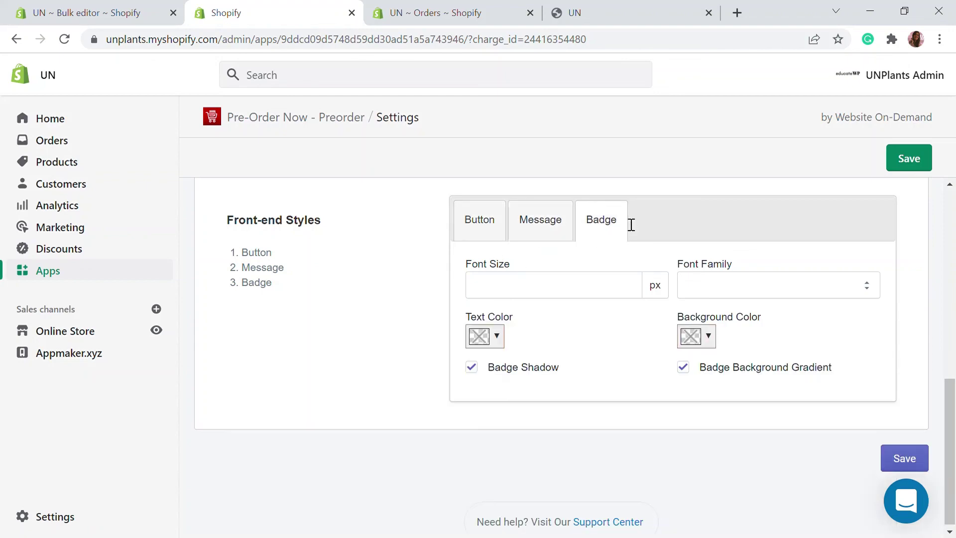
left_click(492, 233)
scroll(494, 234, "down", 2)
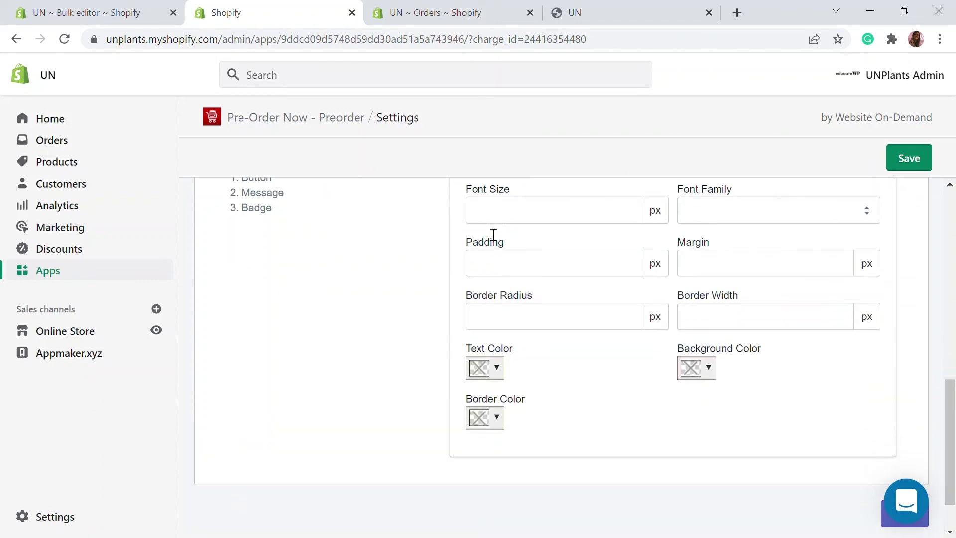
scroll(494, 234, "down", 1)
scroll(493, 234, "up", 3)
scroll(493, 234, "up", 3)
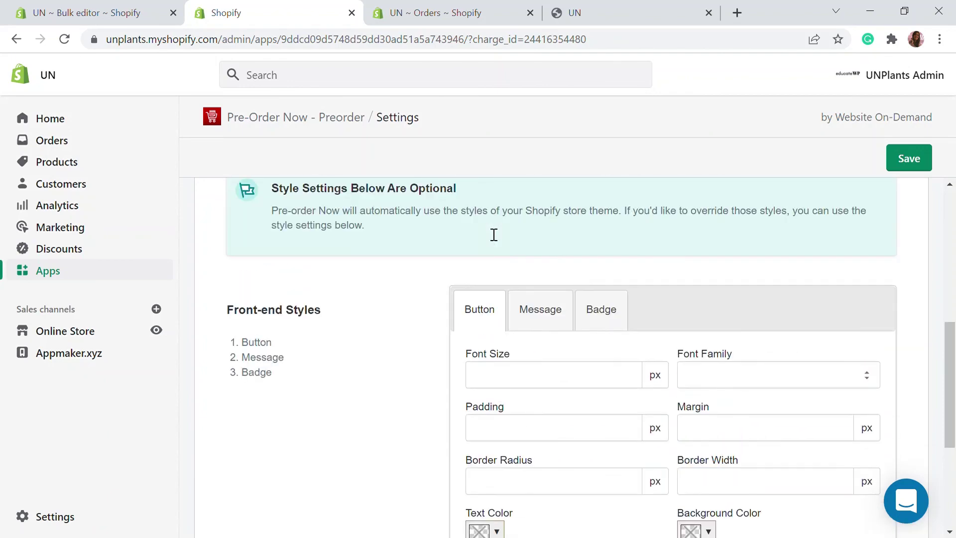
scroll(680, 373, "down", 6)
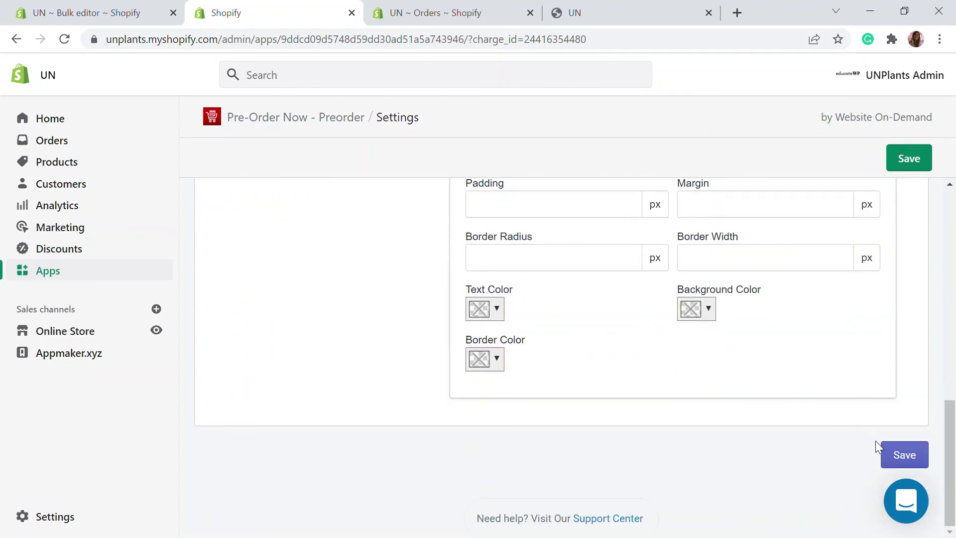
left_click(890, 454)
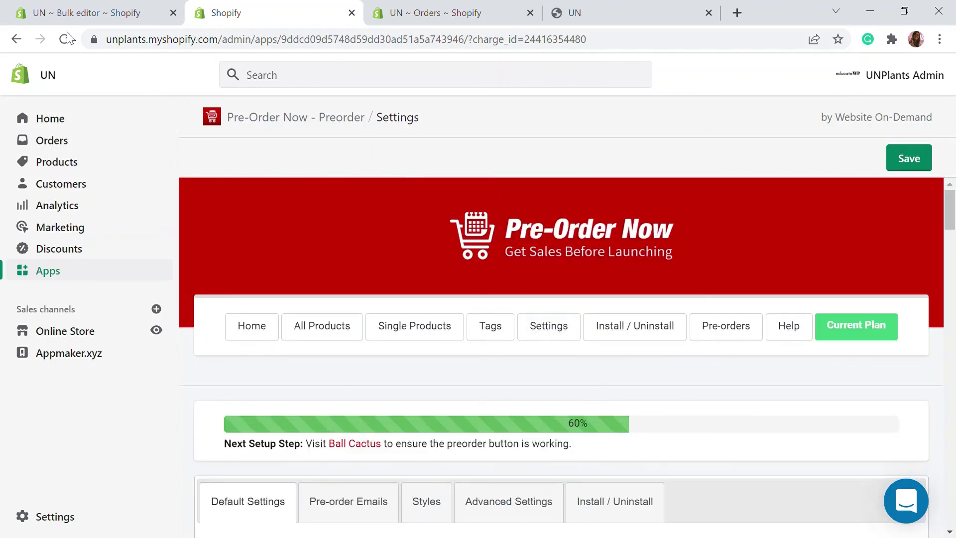
Leave the bulk editor for the product list and preview the Ball Cactus product on the online store.
left_click(70, 13)
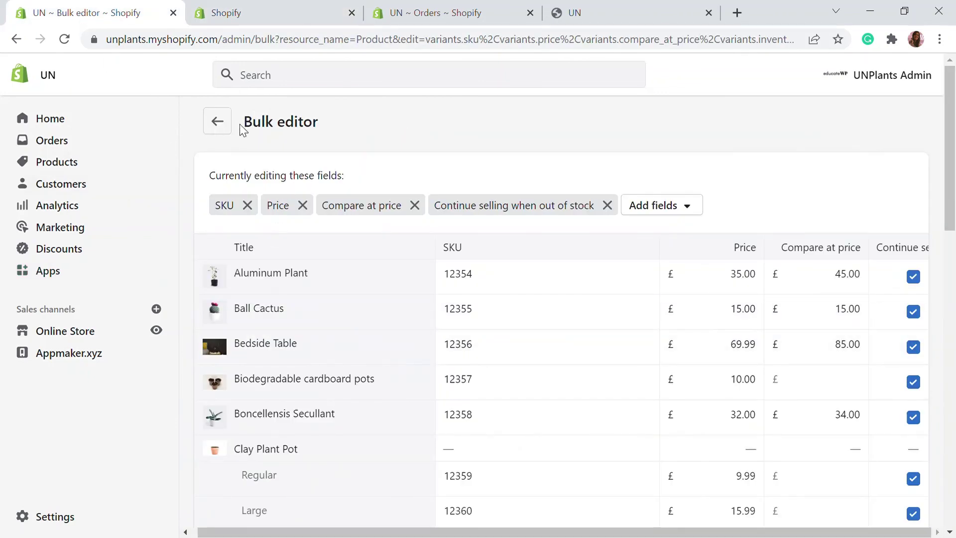
left_click(216, 129)
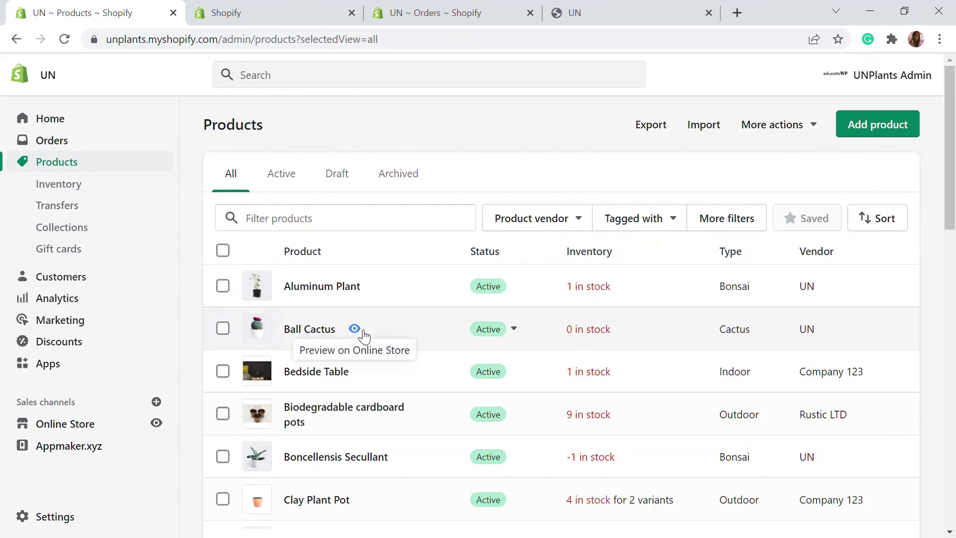
left_click(363, 331)
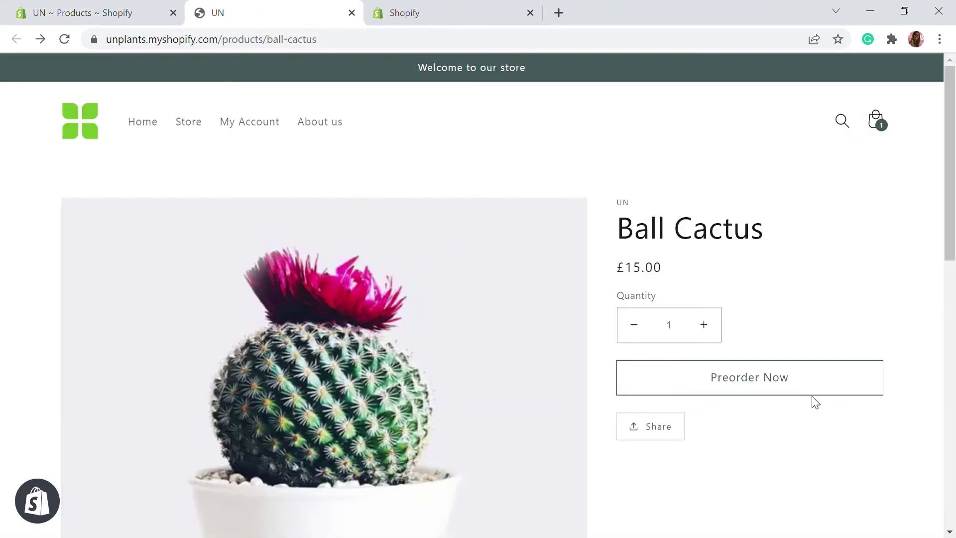